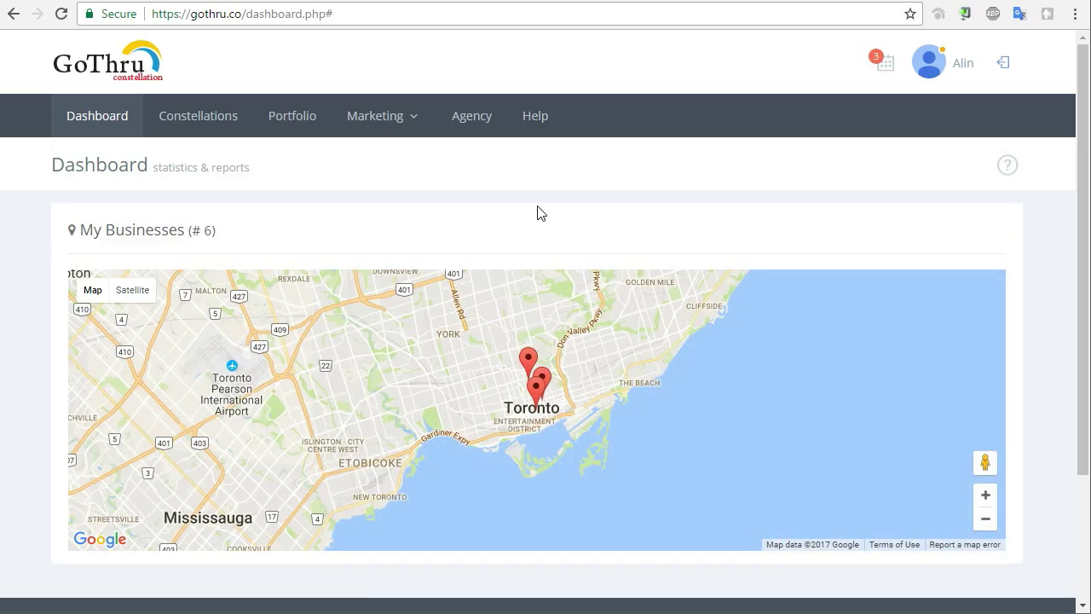
Authorize Google Publish from the account profile and allow GoThru offline access to the Google account
{"action": "left_click", "coordinate": [932, 64]}
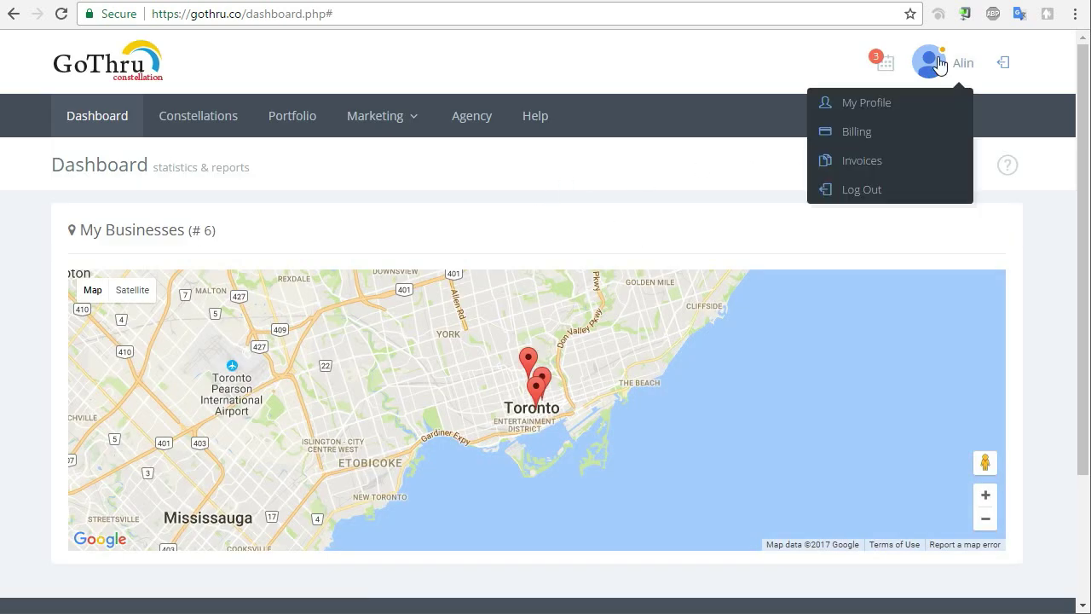
{"action": "left_click", "coordinate": [892, 103]}
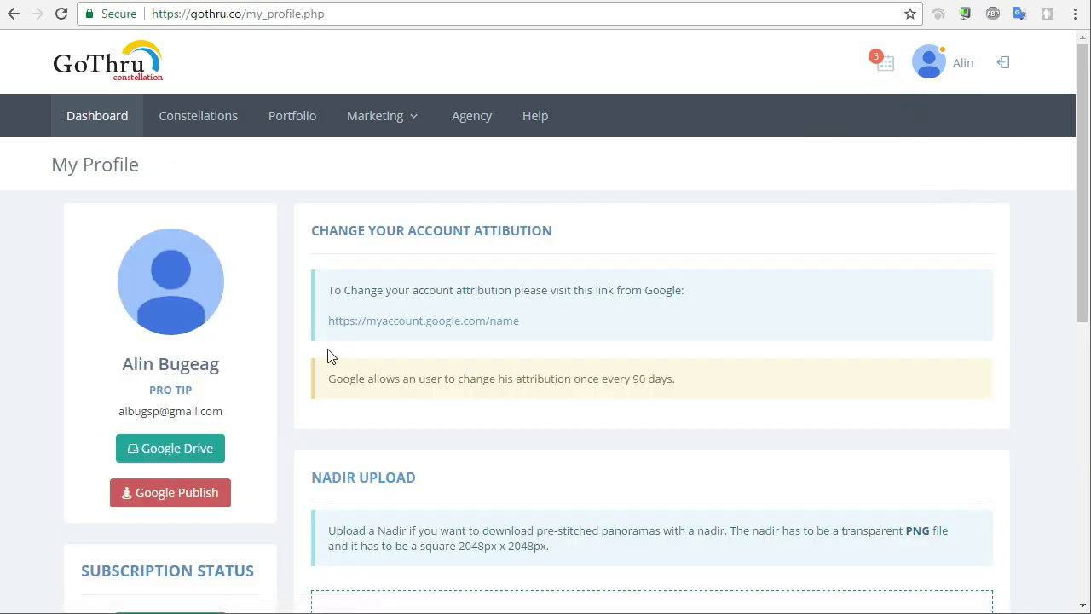
{"action": "left_click", "coordinate": [158, 504]}
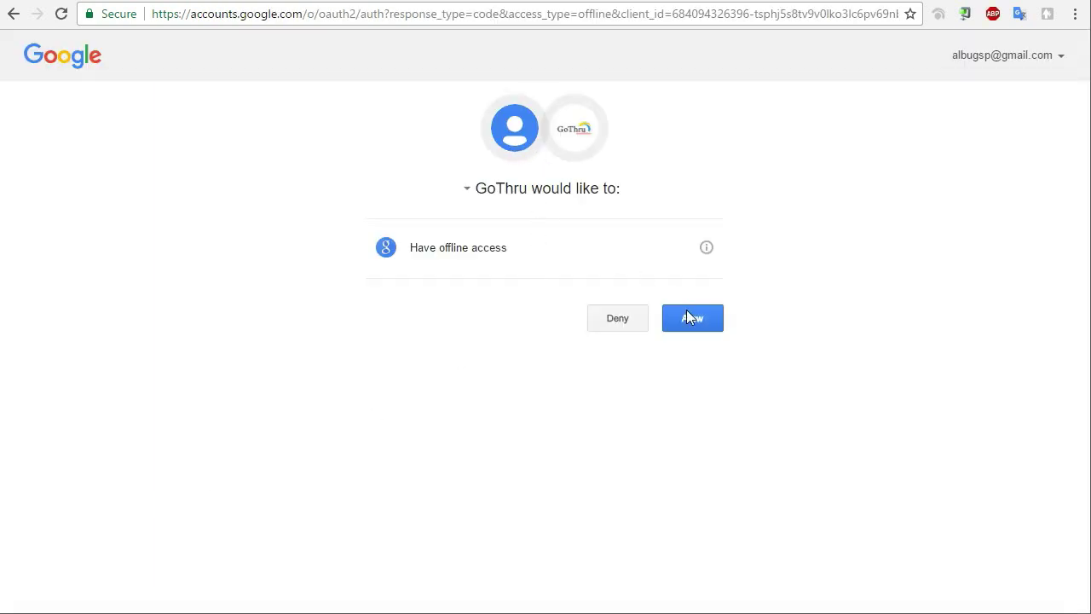
{"action": "left_click", "coordinate": [692, 318]}
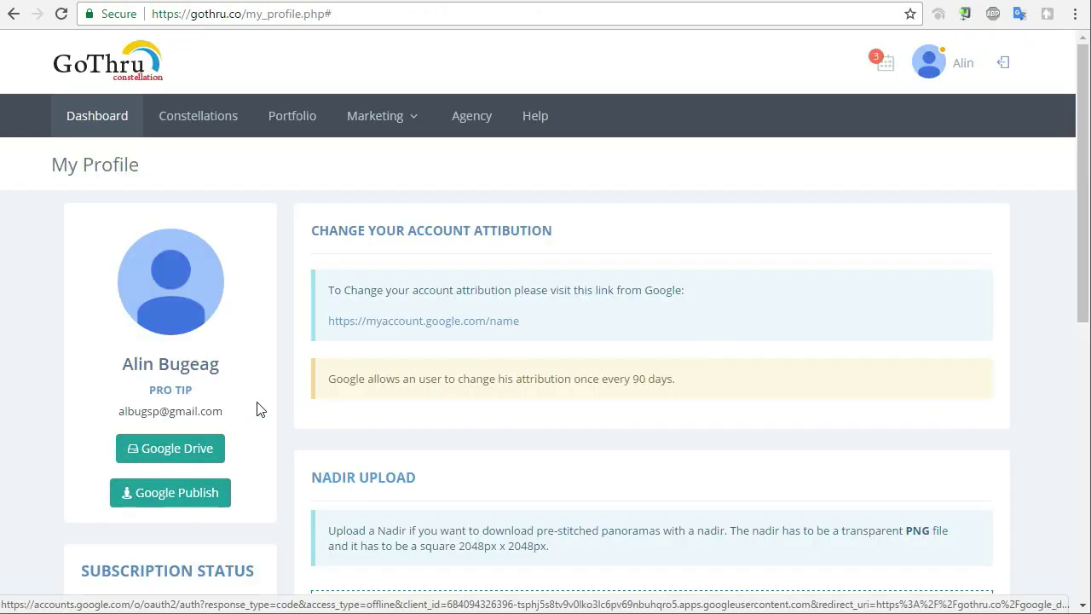
In the constellation list, copy the name of the Richmond Station tour and delete that tour
{"action": "left_click", "coordinate": [219, 128]}
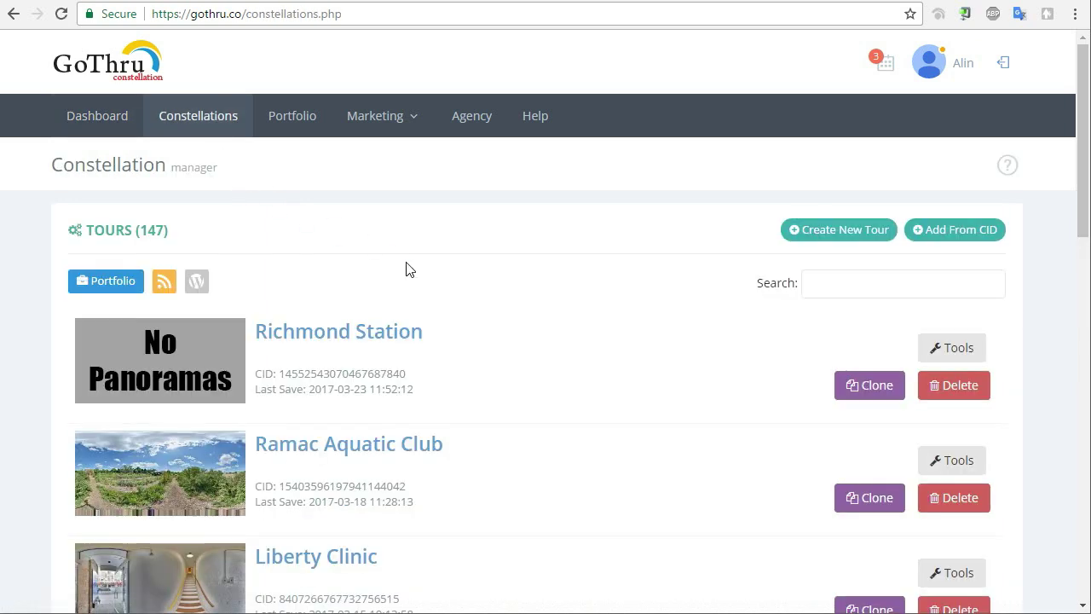
{"action": "left_click", "coordinate": [953, 386]}
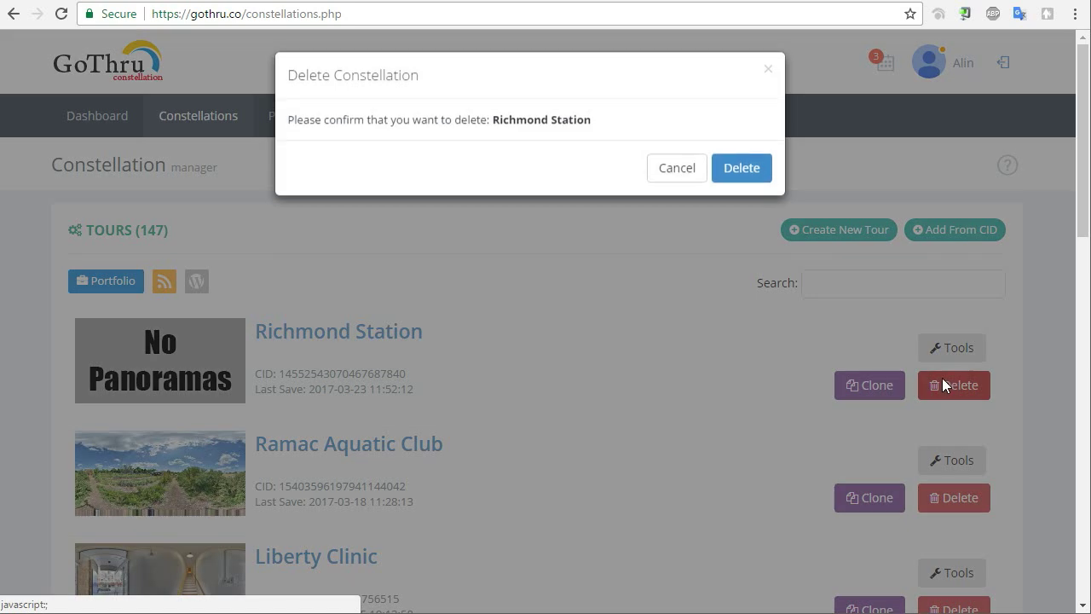
{"action": "left_click", "coordinate": [685, 175]}
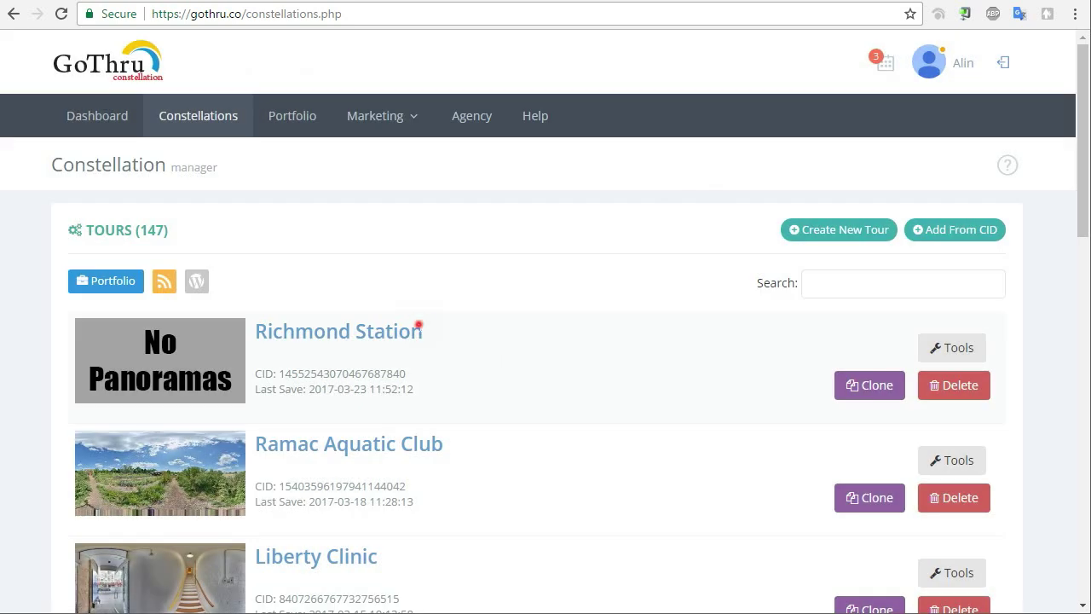
{"action": "left_click_drag", "start_coordinate": [421, 329], "coordinate": [254, 332]}
{"action": "key", "text": "ctrl+c"}
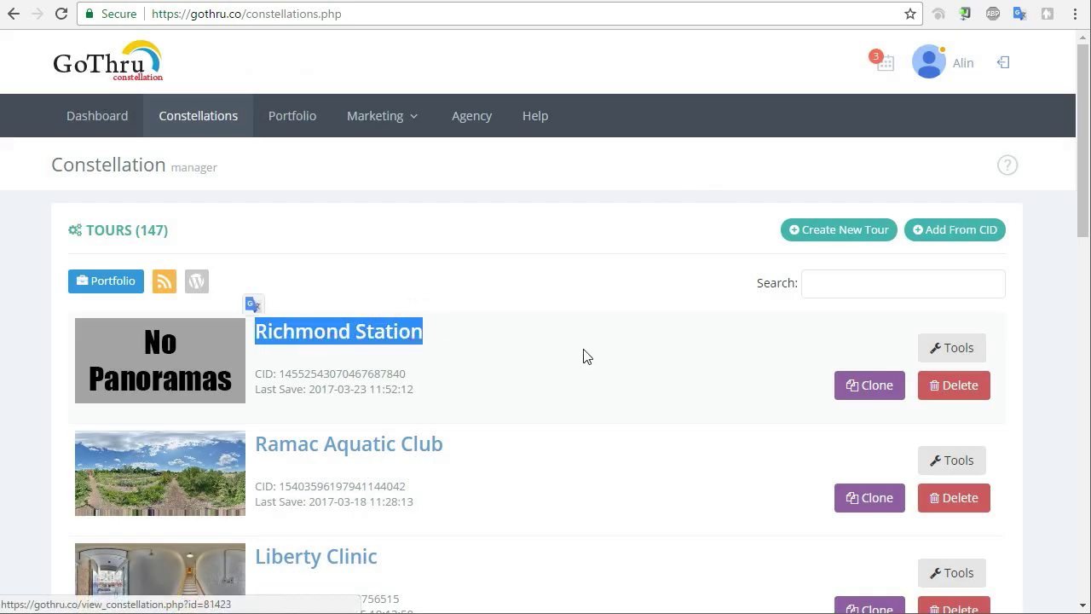
{"action": "left_click", "coordinate": [953, 385]}
{"action": "left_click", "coordinate": [750, 171]}
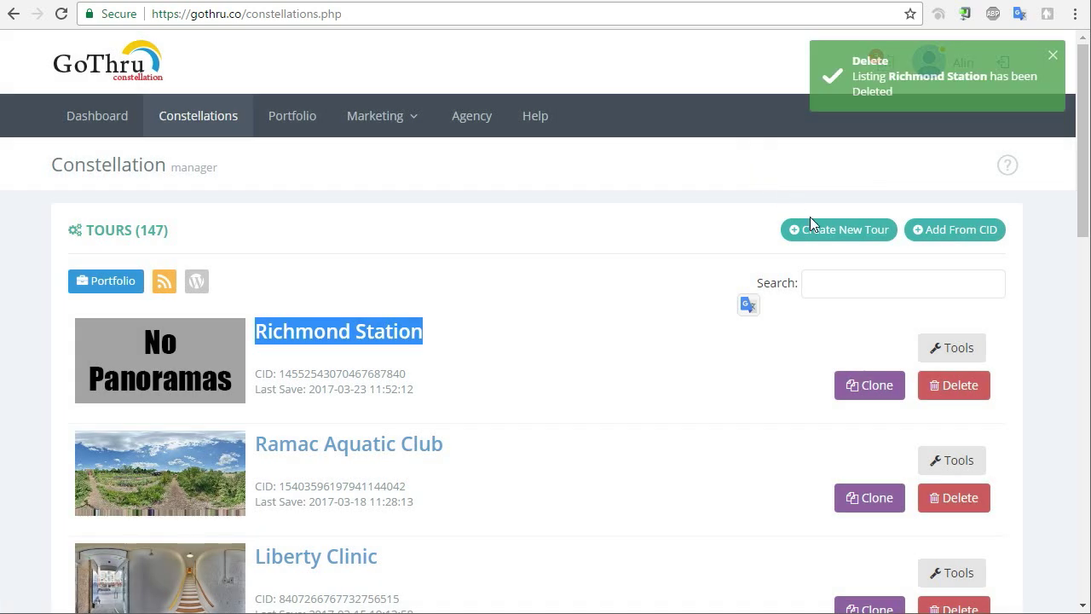
Create a new tour for the Richmond Station business on Richmond Street West, Toronto, finding it with the copied name
{"action": "left_click", "coordinate": [861, 230]}
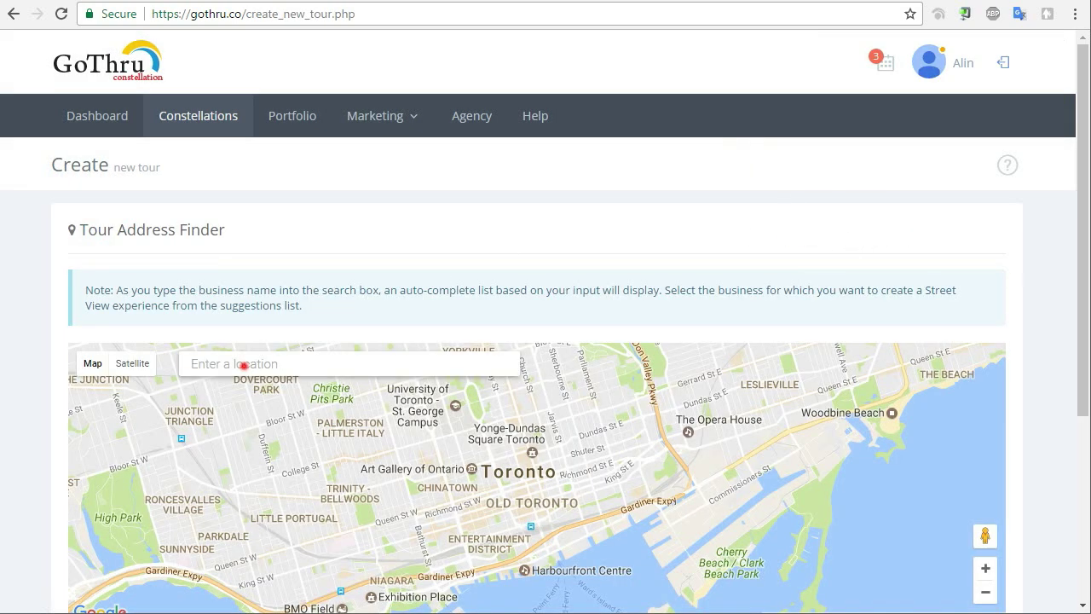
{"action": "left_click", "coordinate": [243, 365]}
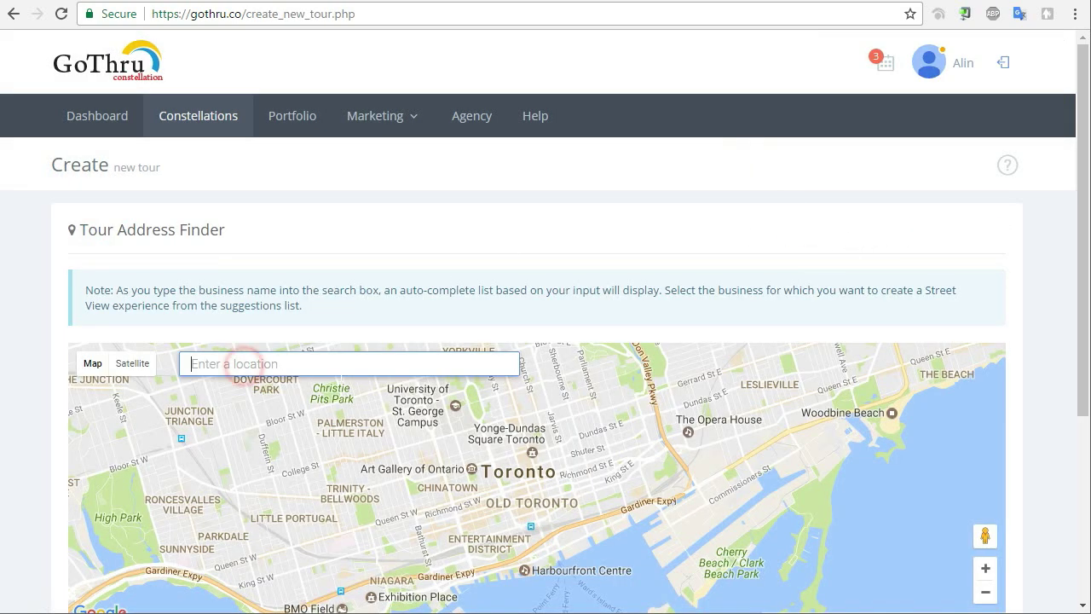
{"action": "key", "text": "ctrl+v"}
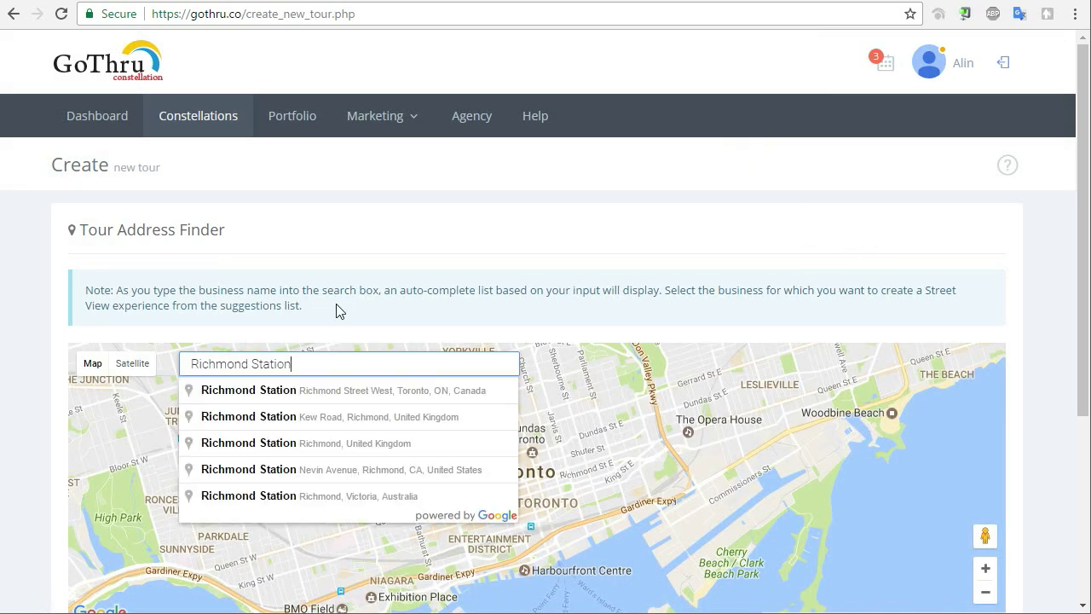
{"action": "left_click", "coordinate": [268, 390]}
{"action": "scroll", "coordinate": [435, 307], "scroll_direction": "down", "scroll_amount": 2}
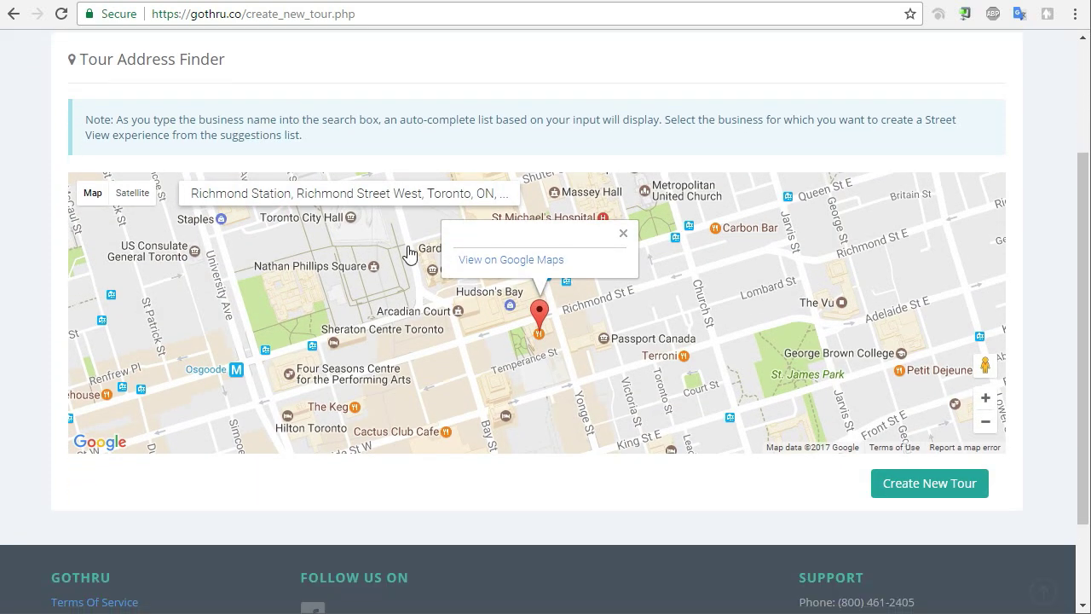
{"action": "left_click", "coordinate": [929, 484]}
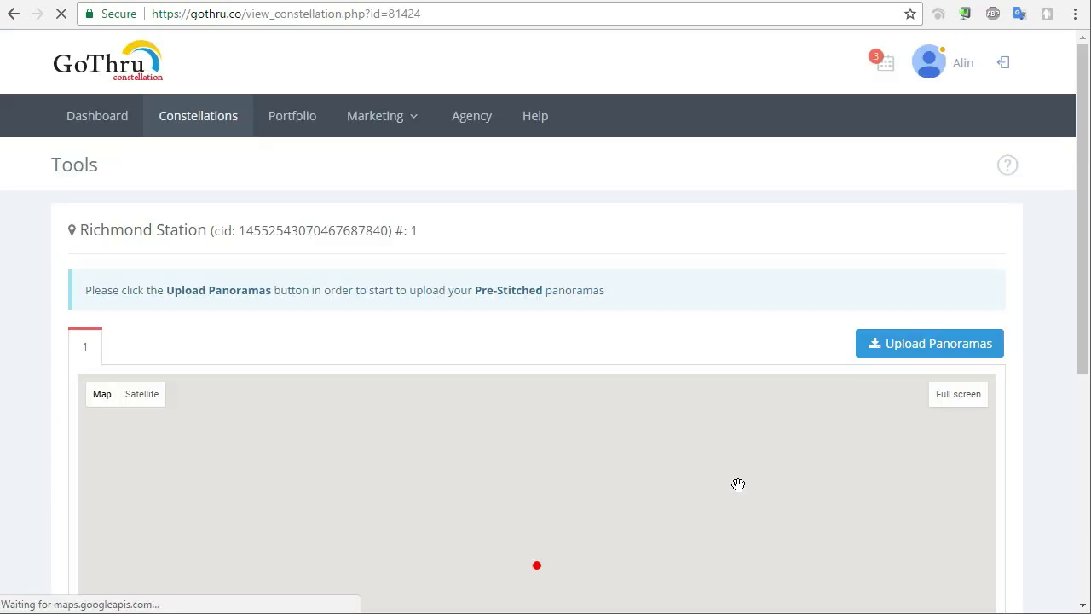
Upload the twelve pre-stitched dsc_ panorama files to the Richmond Station tour and finish the upload
{"action": "scroll", "coordinate": [500, 327], "scroll_direction": "down", "scroll_amount": 1}
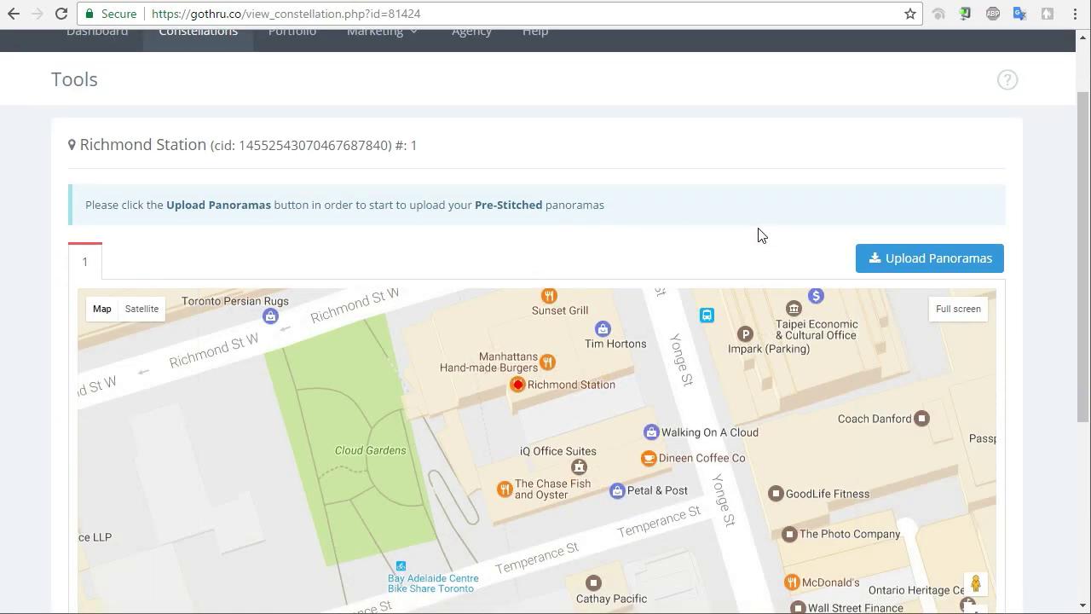
{"action": "left_click", "coordinate": [733, 208]}
{"action": "scroll", "coordinate": [716, 196], "scroll_direction": "down", "scroll_amount": 1}
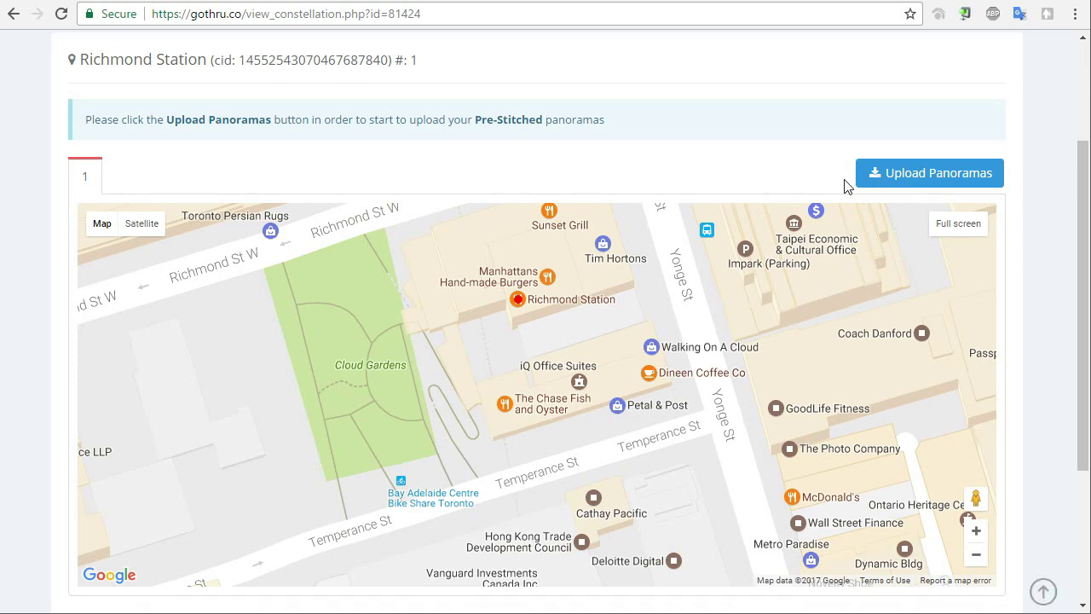
{"action": "left_click", "coordinate": [910, 179]}
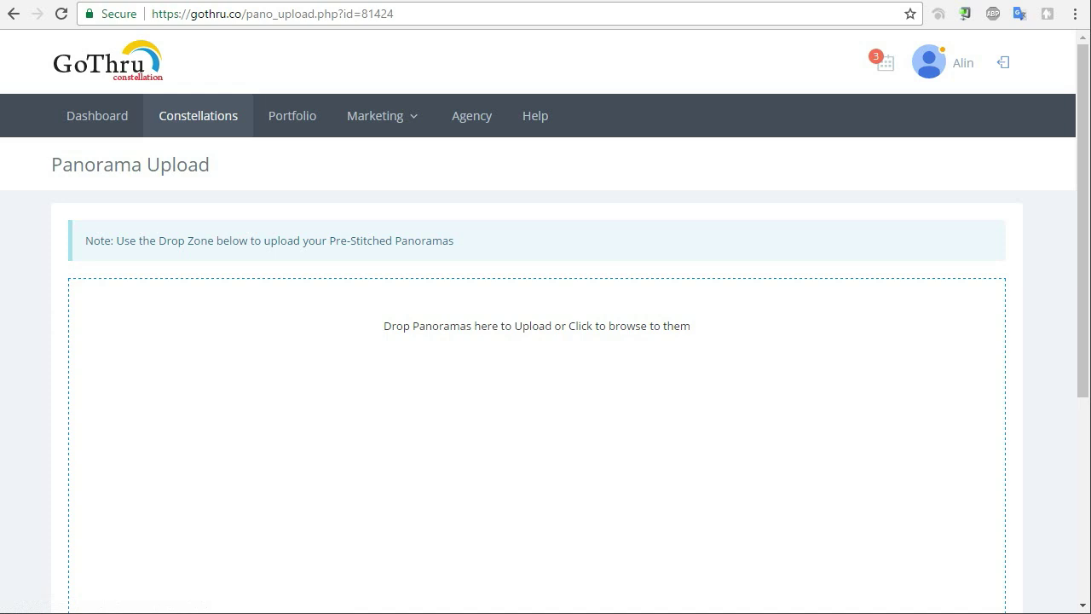
{"action": "left_click_drag", "start_coordinate": [213, 350], "coordinate": [300, 408]}
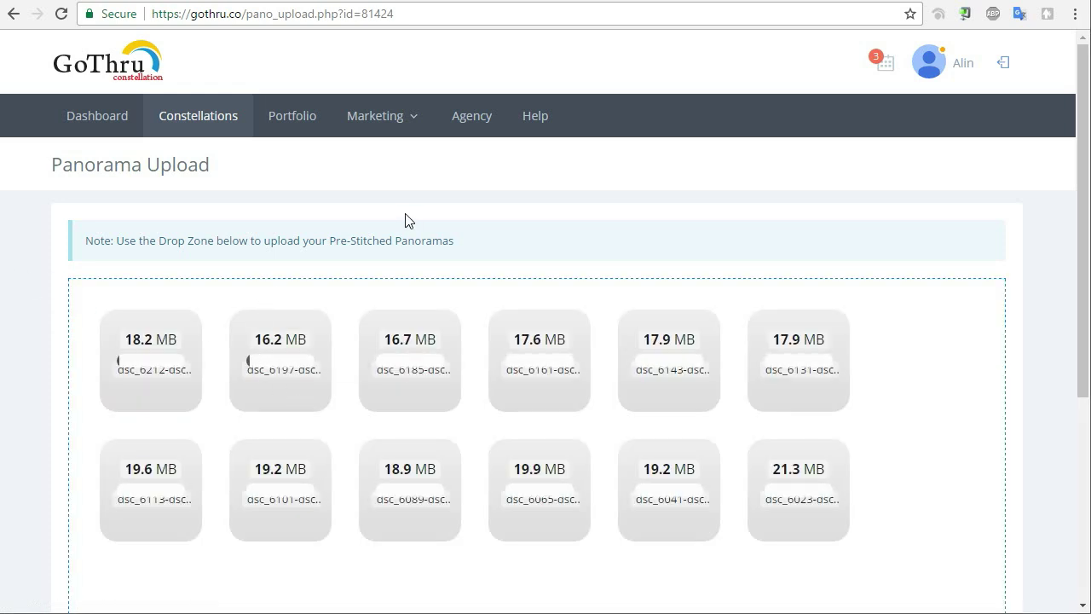
{"action": "scroll", "coordinate": [426, 230], "scroll_direction": "down", "scroll_amount": 1}
{"action": "scroll", "coordinate": [475, 421], "scroll_direction": "down", "scroll_amount": 1}
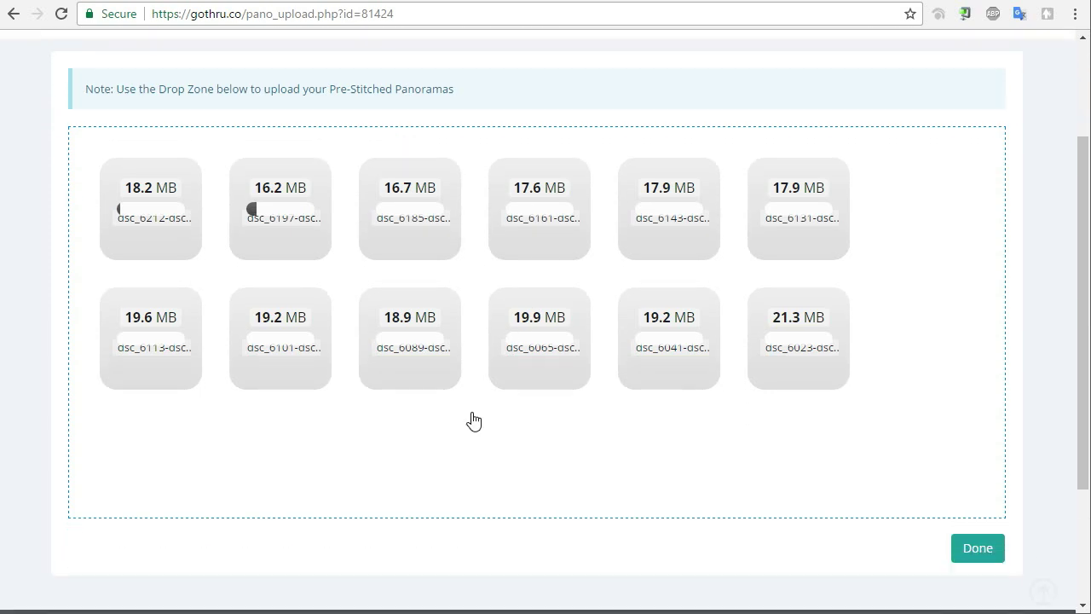
{"action": "scroll", "coordinate": [333, 368], "scroll_direction": "up", "scroll_amount": 1}
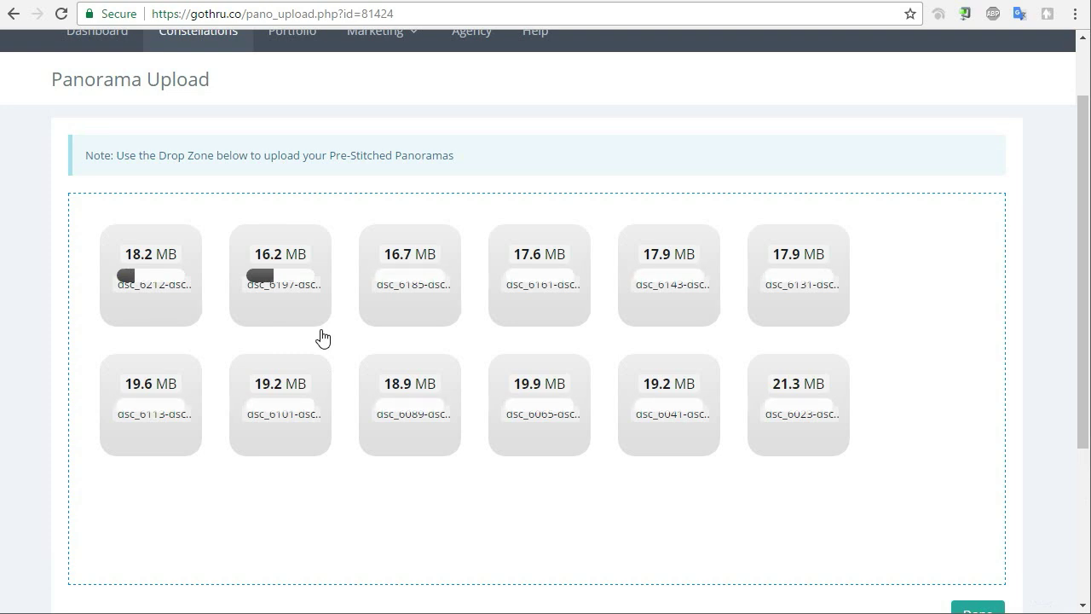
{"action": "scroll", "coordinate": [322, 337], "scroll_direction": "up", "scroll_amount": 1}
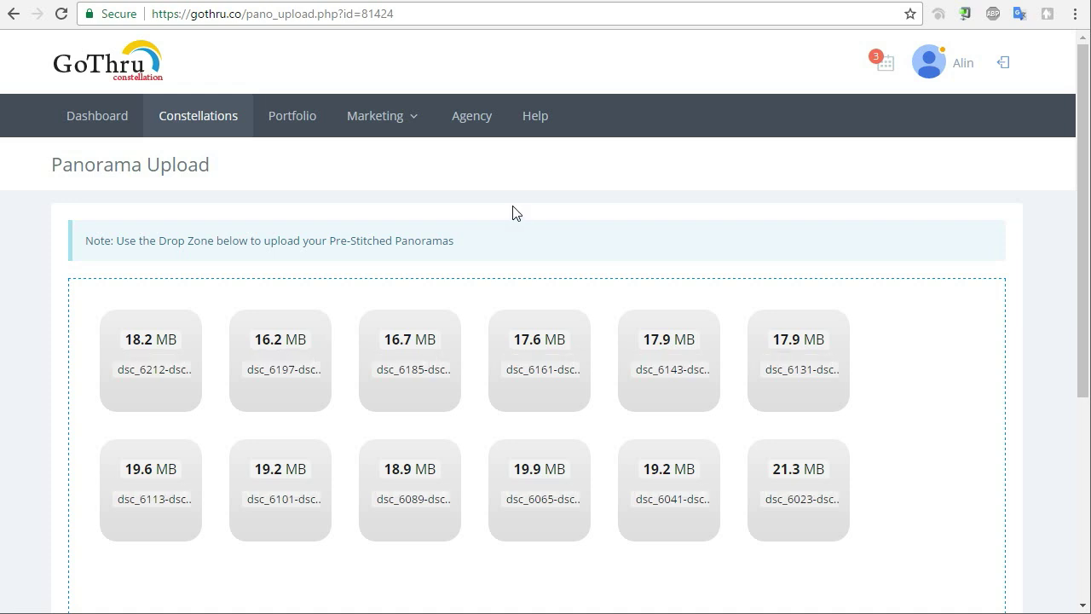
{"action": "scroll", "coordinate": [825, 270], "scroll_direction": "down", "scroll_amount": 3}
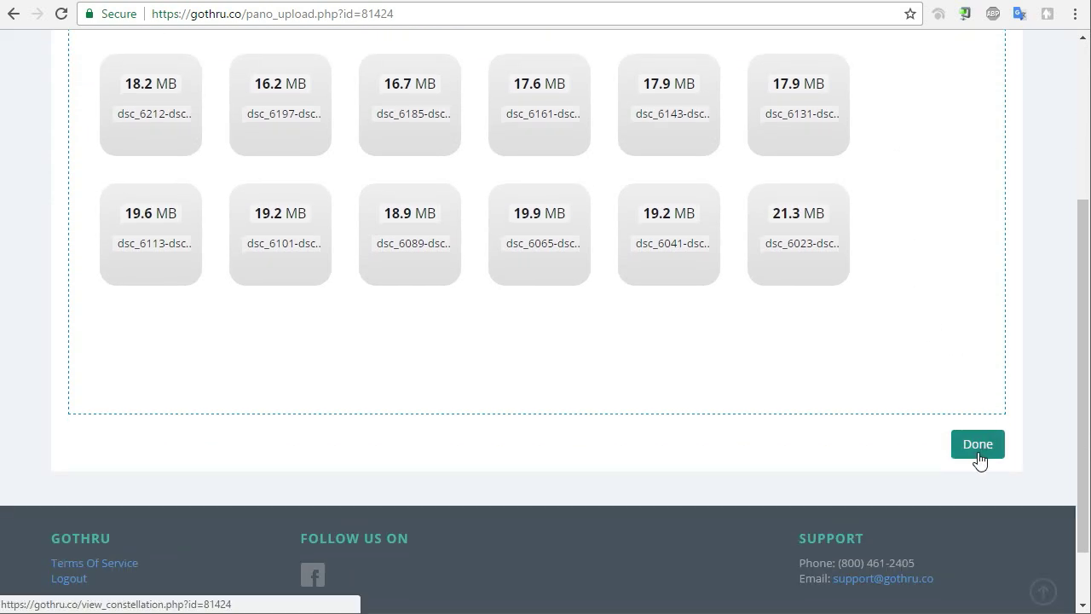
{"action": "left_click", "coordinate": [978, 450]}
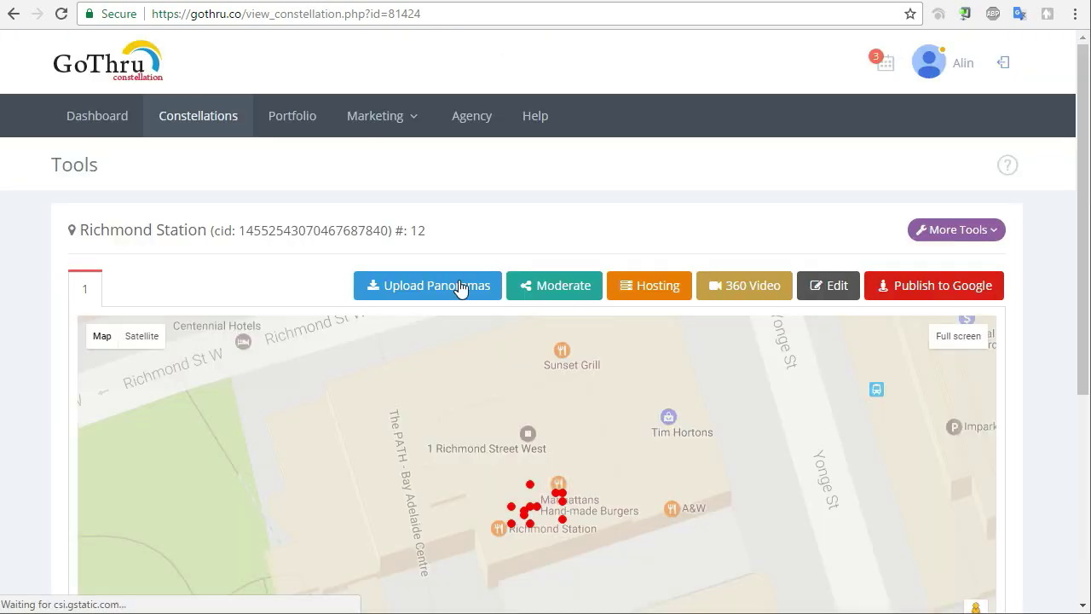
Open the Richmond Station tour for moderation of its uploaded panoramas
{"action": "scroll", "coordinate": [452, 239], "scroll_direction": "down", "scroll_amount": 1}
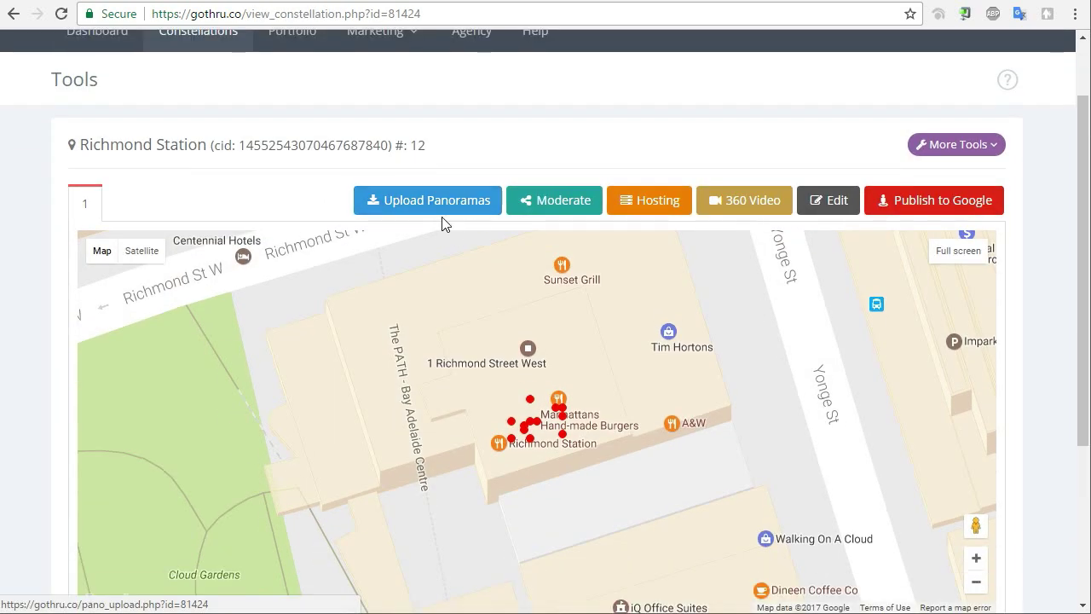
{"action": "left_click", "coordinate": [570, 209]}
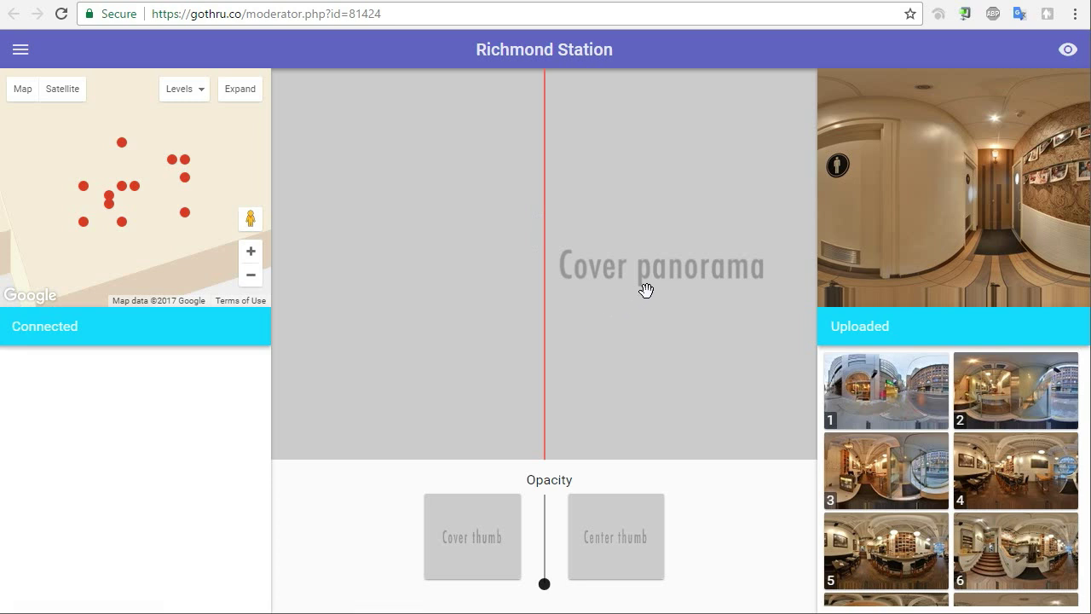
{"action": "left_click", "coordinate": [547, 468]}
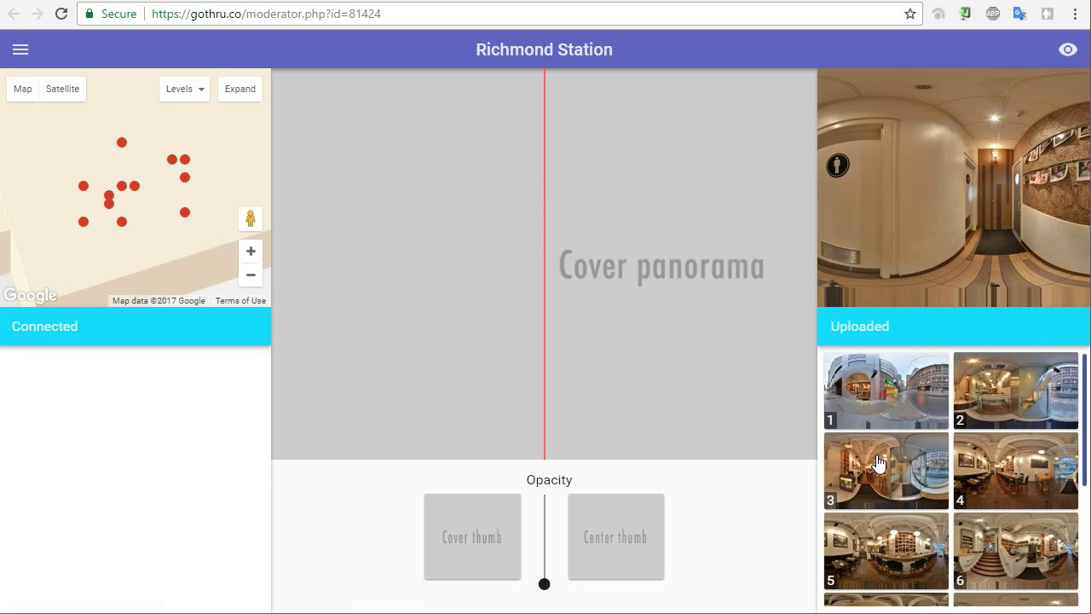
Look through the uploaded panoramas and preview the storefront view in panorama 1
{"action": "scroll", "coordinate": [881, 524], "scroll_direction": "down", "scroll_amount": 2}
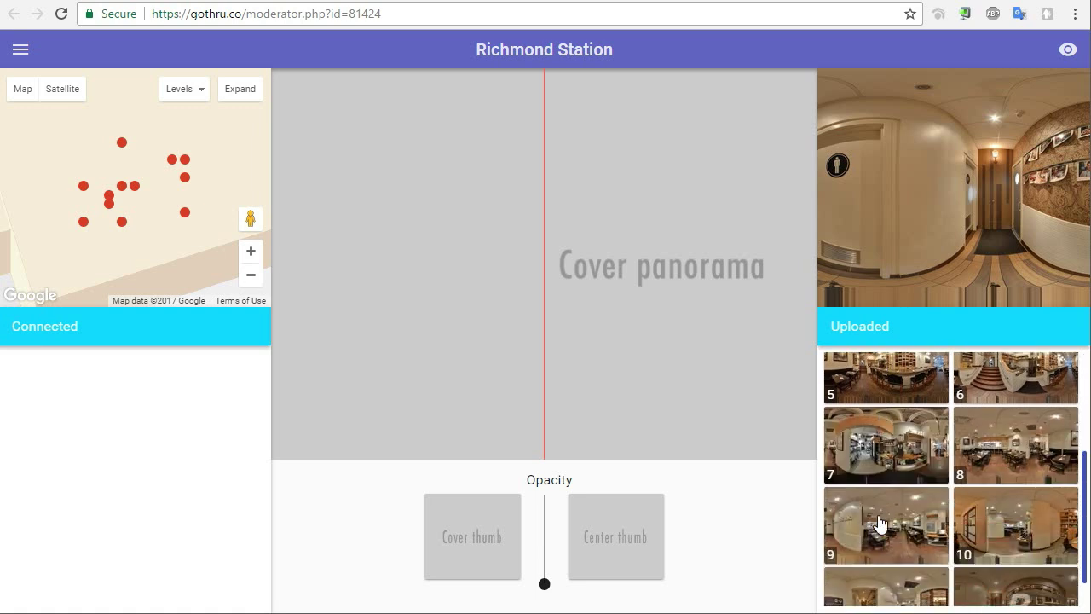
{"action": "scroll", "coordinate": [881, 524], "scroll_direction": "up", "scroll_amount": 2}
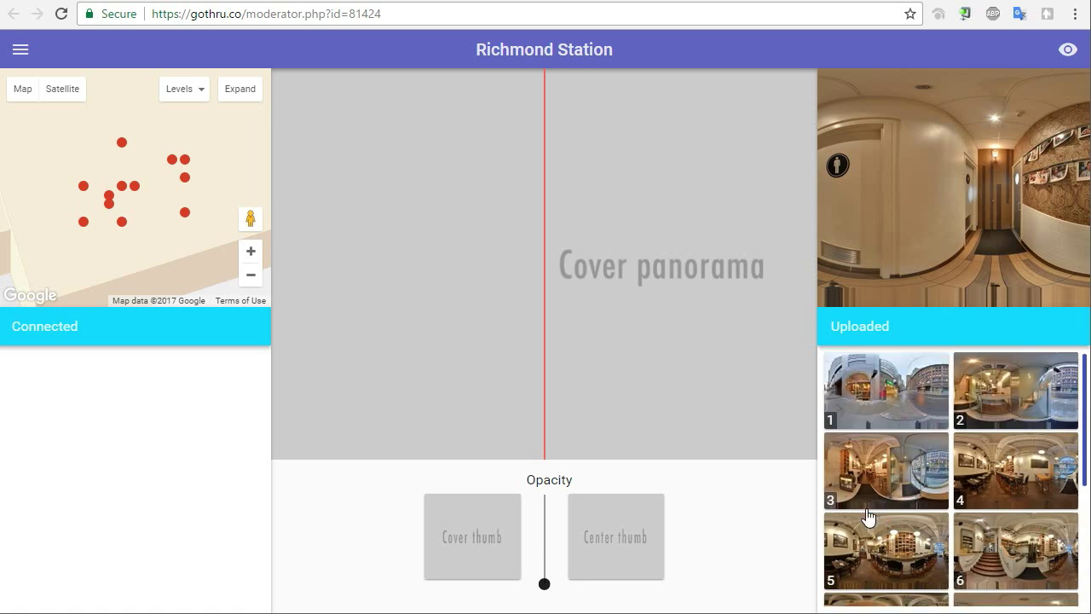
{"action": "left_click_drag", "start_coordinate": [1021, 232], "coordinate": [920, 221]}
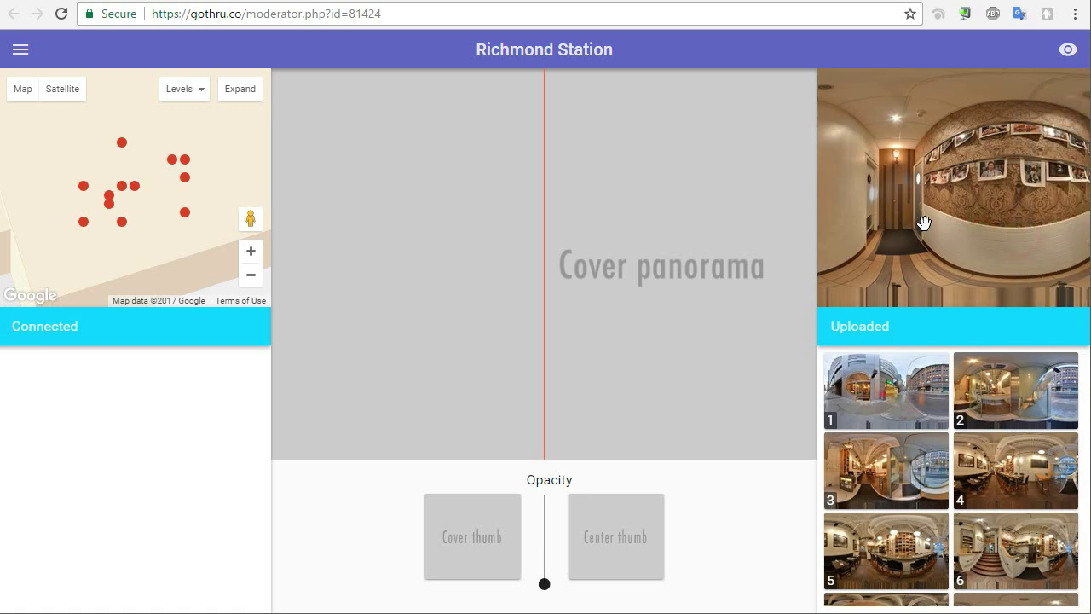
{"action": "left_click", "coordinate": [882, 387]}
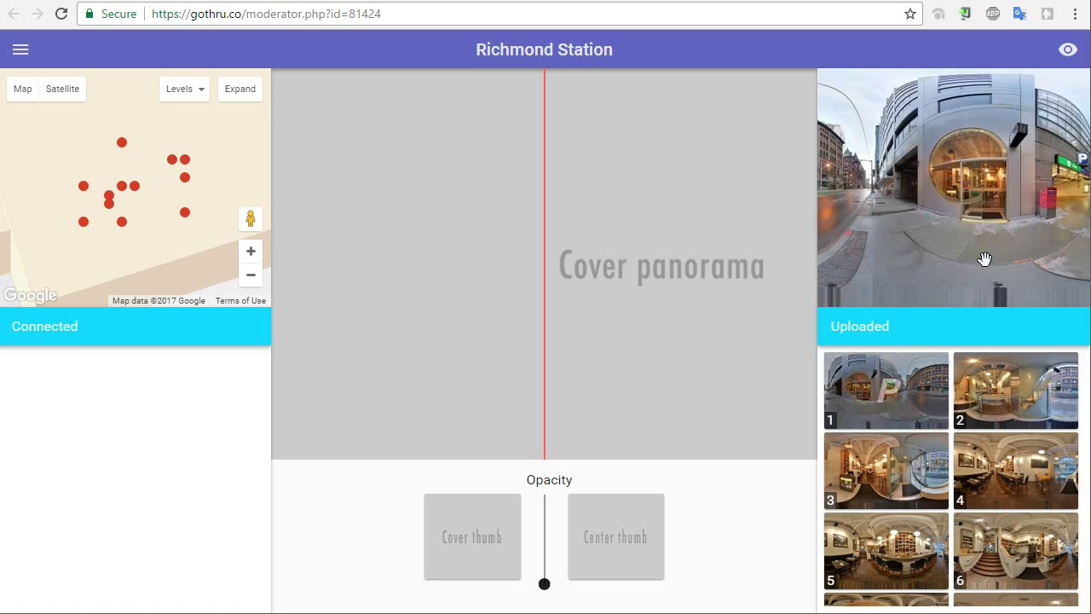
{"action": "left_click_drag", "start_coordinate": [940, 247], "coordinate": [915, 247]}
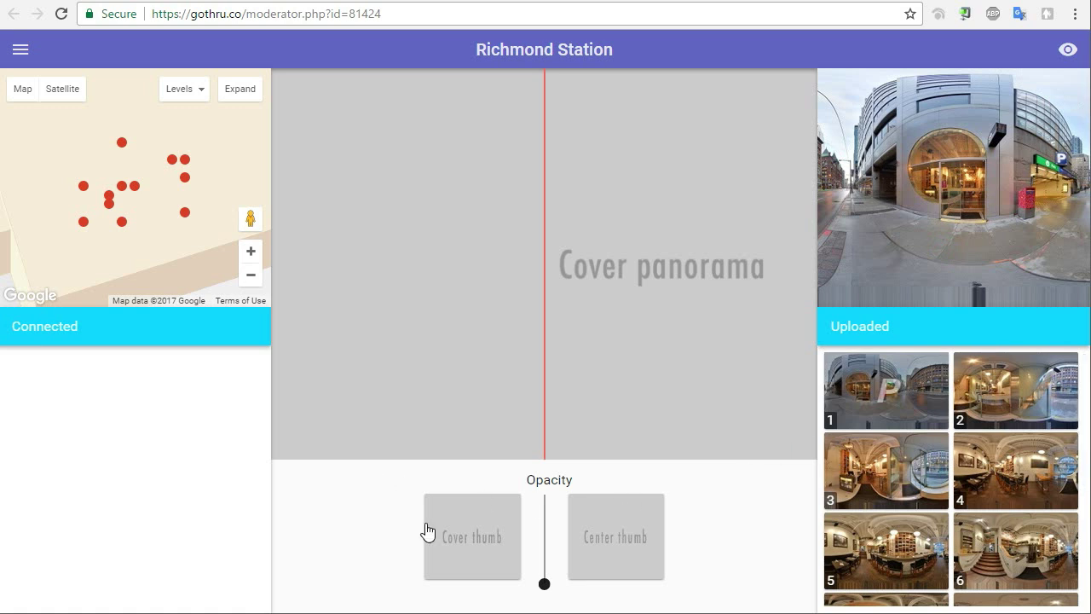
Expand the map to view the panorama positions, then reduce it again
{"action": "left_click", "coordinate": [239, 90]}
{"action": "left_click", "coordinate": [379, 297]}
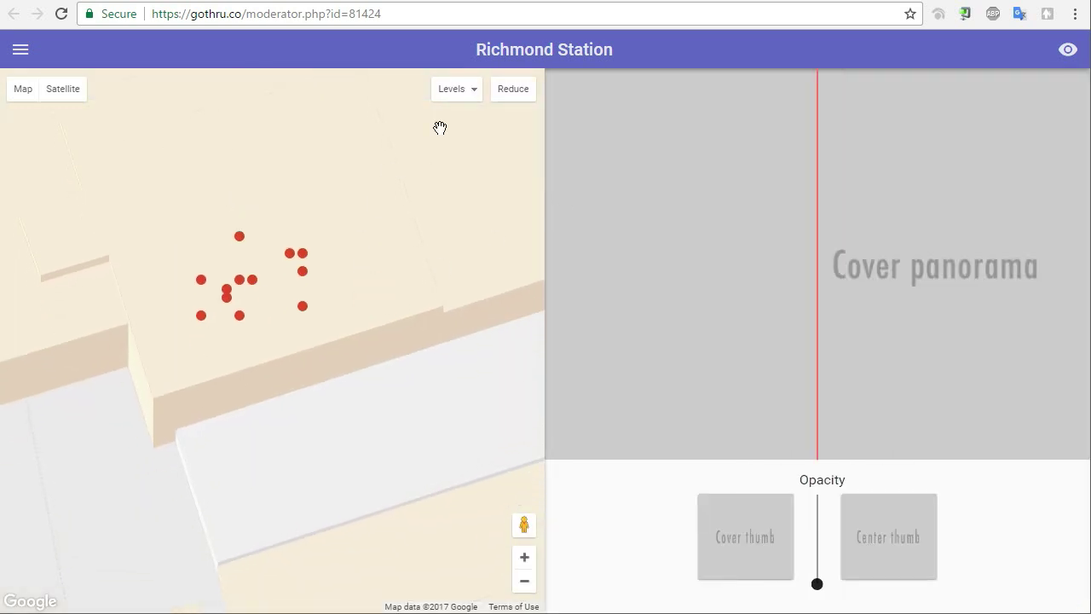
{"action": "left_click", "coordinate": [510, 94]}
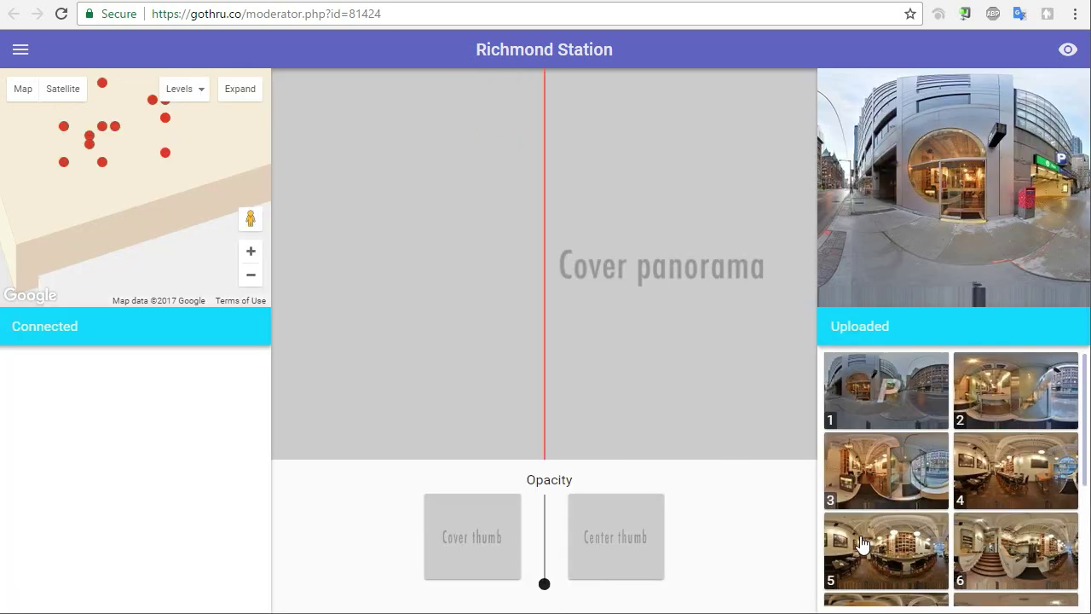
Load panorama 1 as the cover panorama and rotate it to bring the restaurant entrance to the red centre line
{"action": "left_click", "coordinate": [910, 409]}
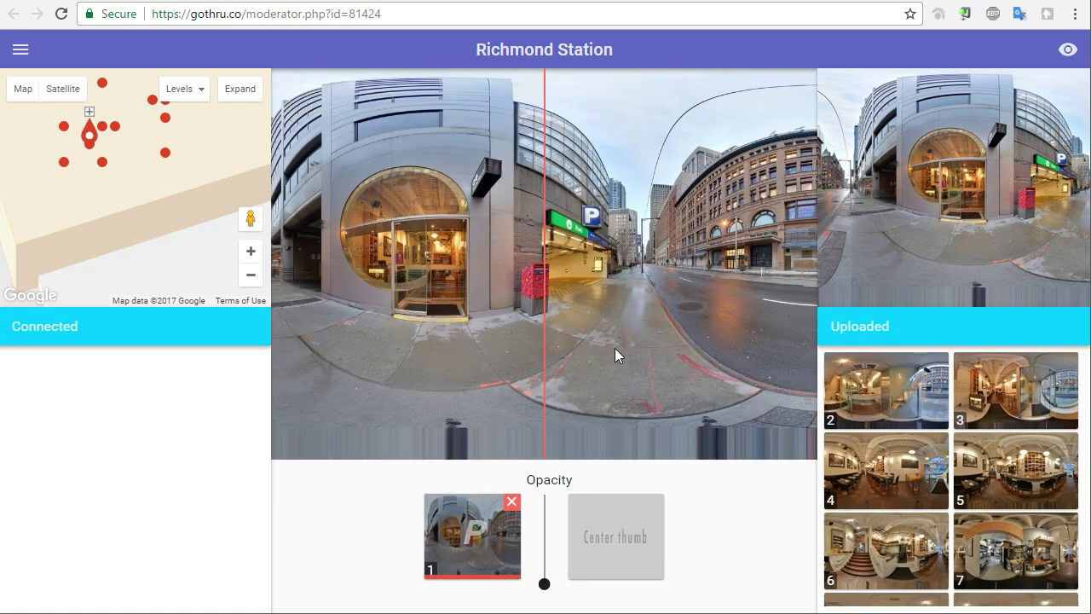
{"action": "left_click_drag", "start_coordinate": [406, 317], "coordinate": [500, 314]}
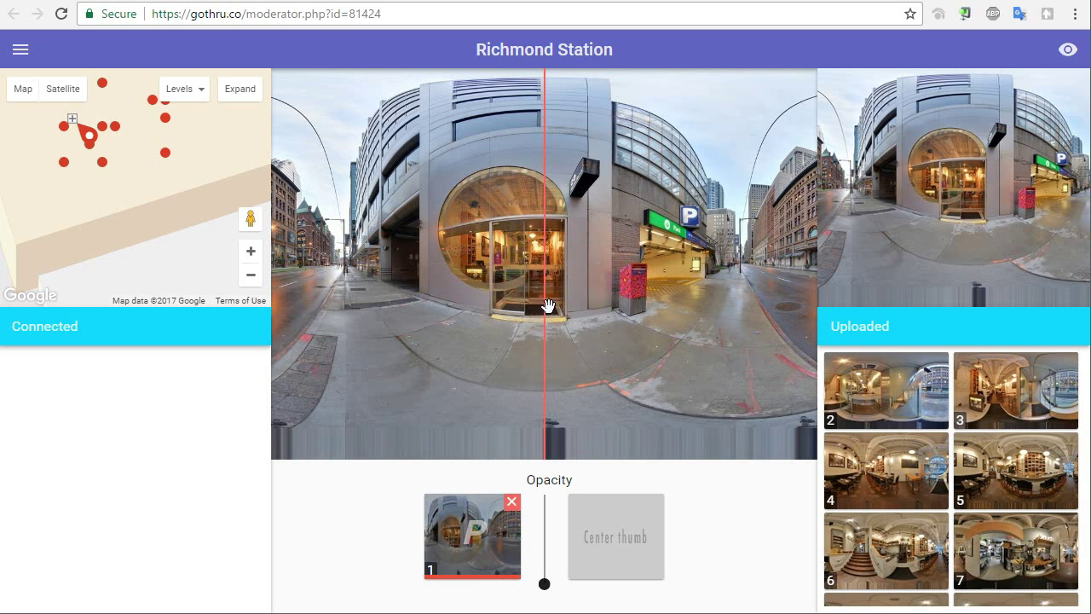
Connect panorama 2 to panorama 1, aligning and scaling its overlay on the restaurant entrance, and check the link in both directions
{"action": "left_click", "coordinate": [907, 411]}
{"action": "left_click_drag", "start_coordinate": [586, 290], "coordinate": [539, 295]}
{"action": "scroll", "coordinate": [538, 294], "scroll_direction": "down", "scroll_amount": 4}
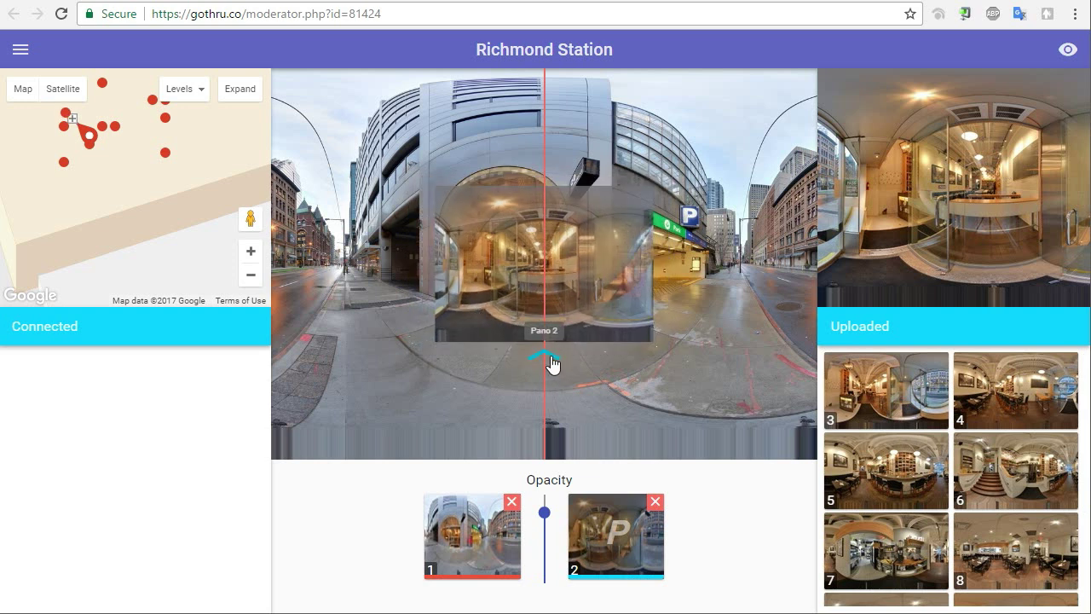
{"action": "mouse_move", "coordinate": [550, 295]}
{"action": "left_mouse_down"}
{"action": "mouse_move", "coordinate": [577, 287]}
{"action": "mouse_move", "coordinate": [558, 299]}
{"action": "mouse_move", "coordinate": [564, 310]}
{"action": "left_mouse_up"}
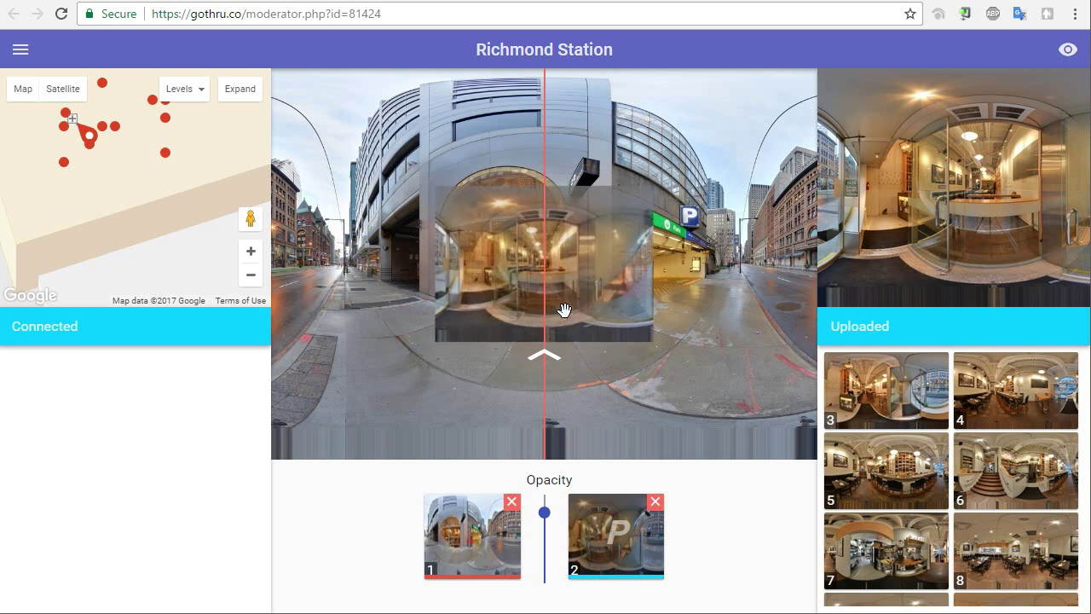
{"action": "left_click", "coordinate": [548, 358]}
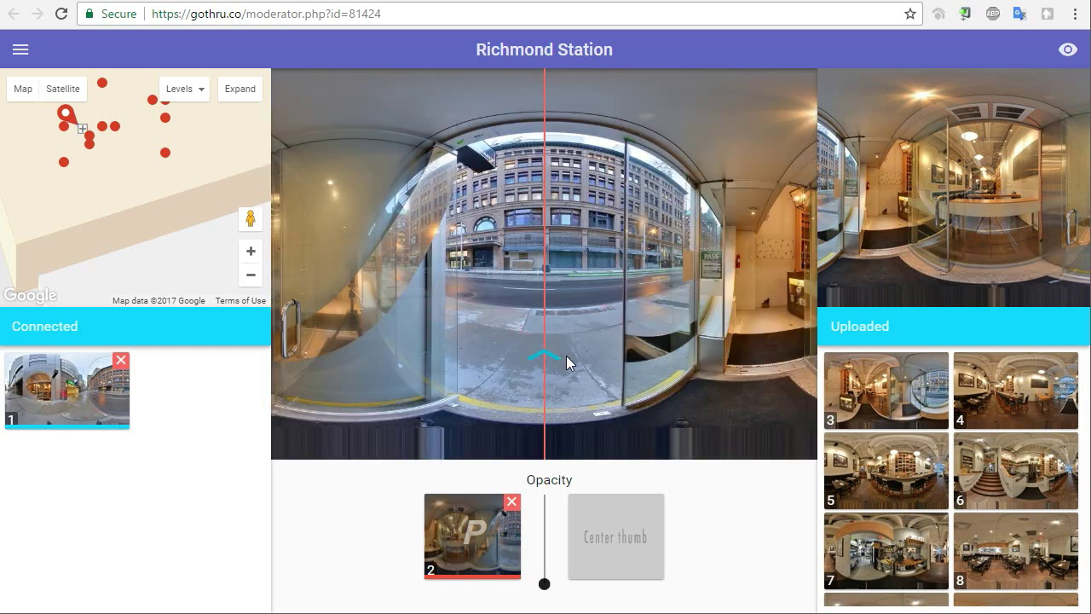
{"action": "left_click", "coordinate": [553, 358]}
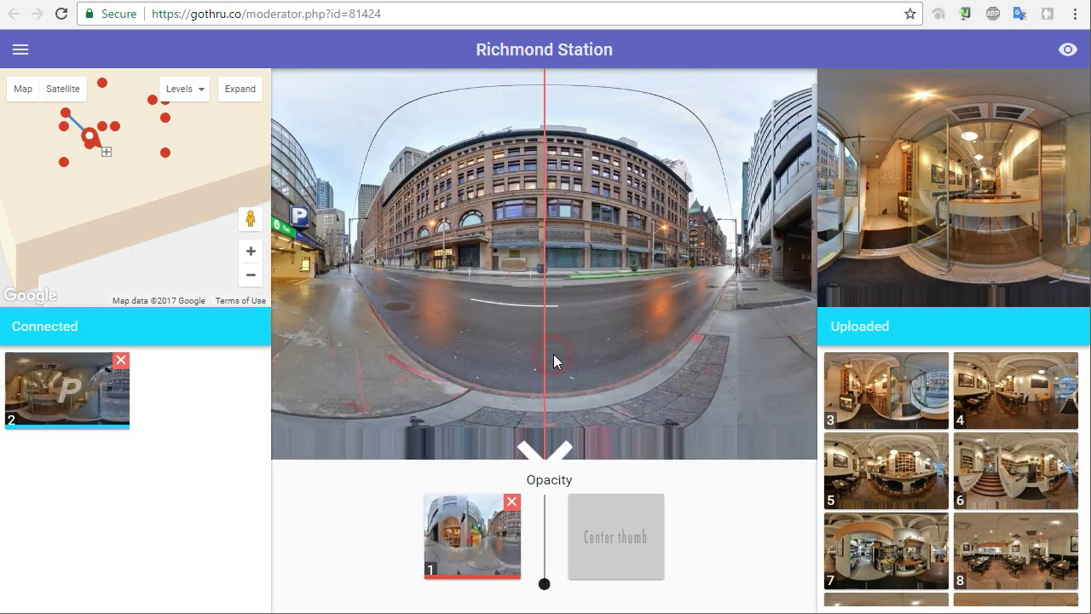
{"action": "left_click", "coordinate": [563, 448]}
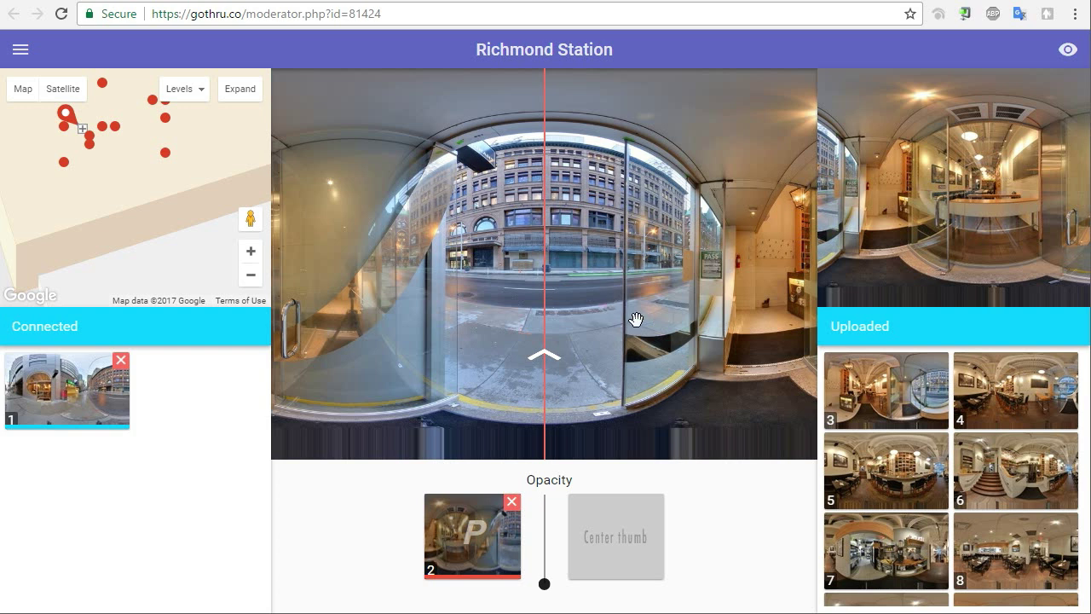
Rotate panorama 2 towards the interior doorway, align and enlarge panorama 3 over it, and test the connection back and forth
{"action": "left_click_drag", "start_coordinate": [636, 319], "coordinate": [555, 288]}
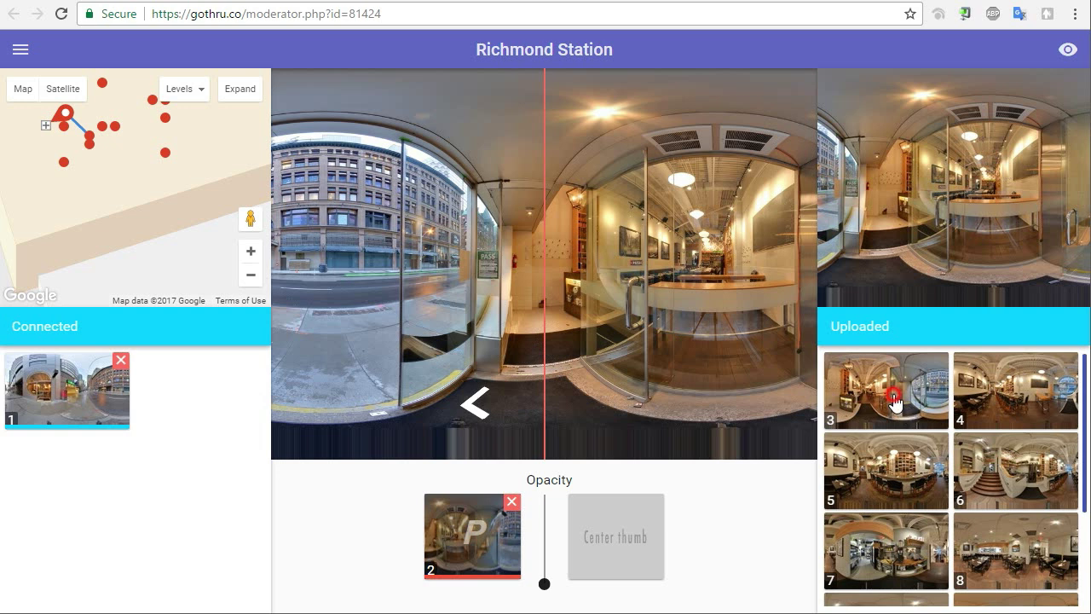
{"action": "left_click", "coordinate": [889, 389]}
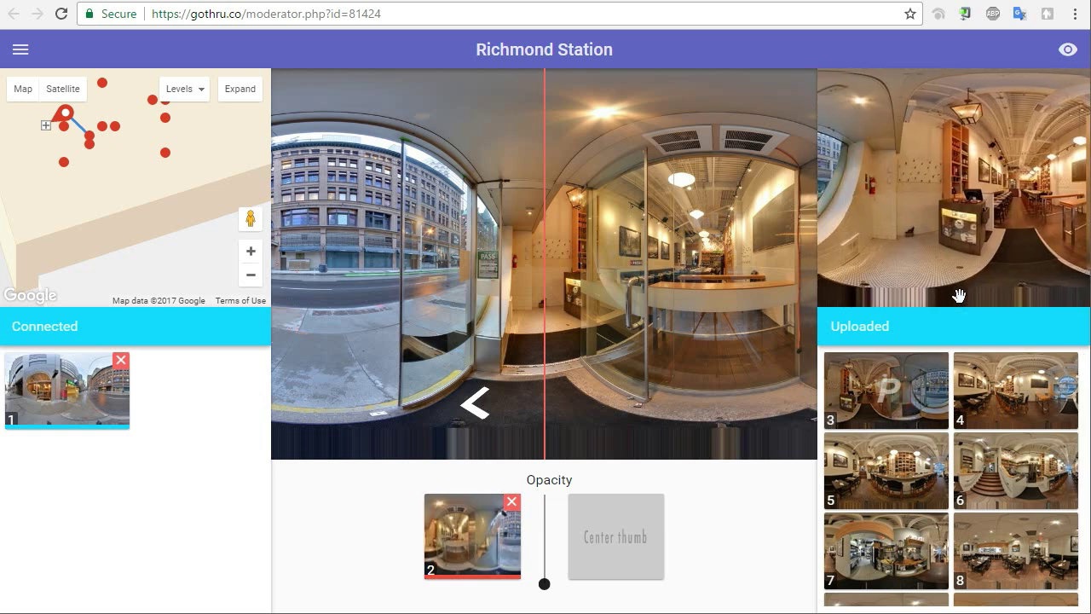
{"action": "left_click", "coordinate": [896, 390]}
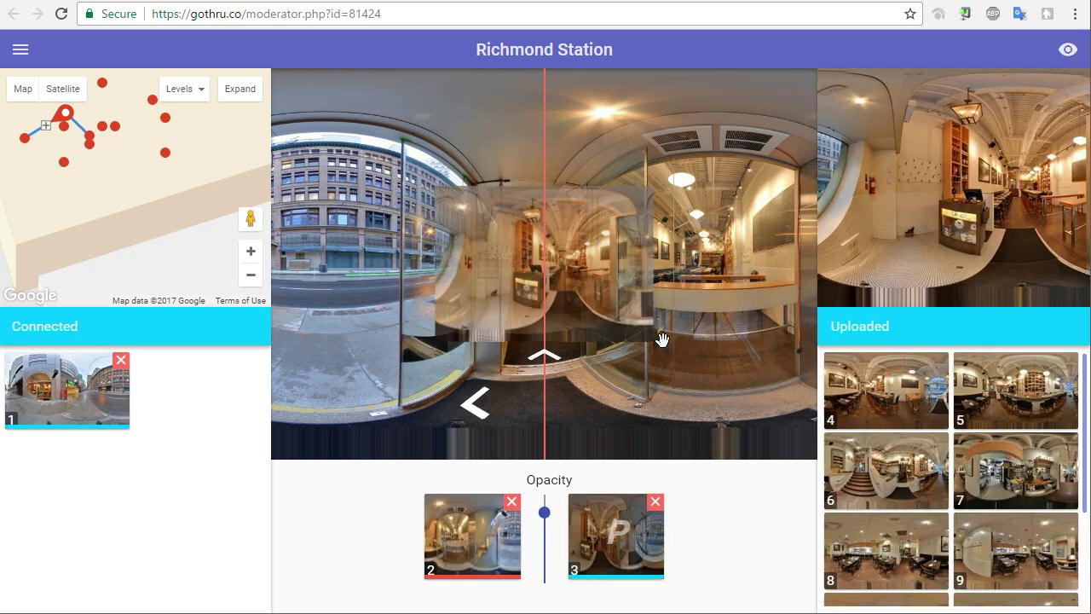
{"action": "left_click_drag", "start_coordinate": [499, 299], "coordinate": [593, 304]}
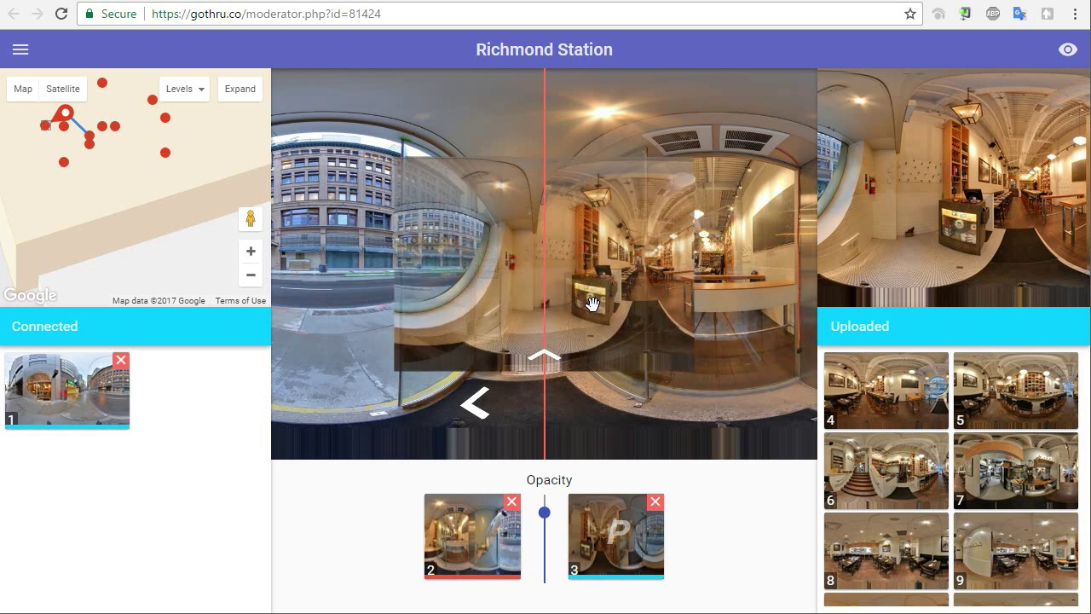
{"action": "left_click", "coordinate": [558, 362]}
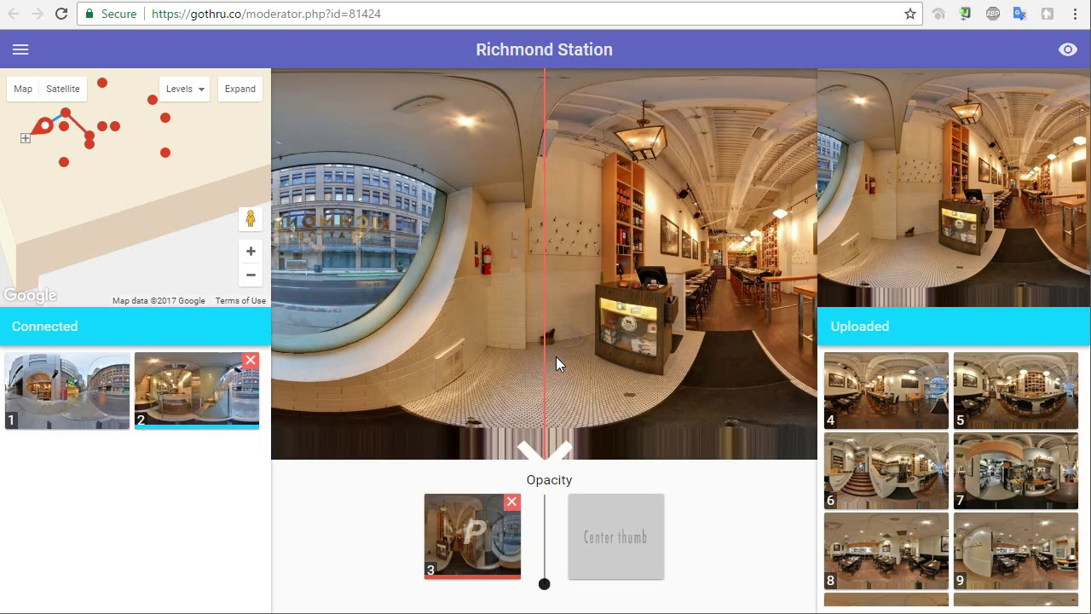
{"action": "left_click", "coordinate": [556, 358]}
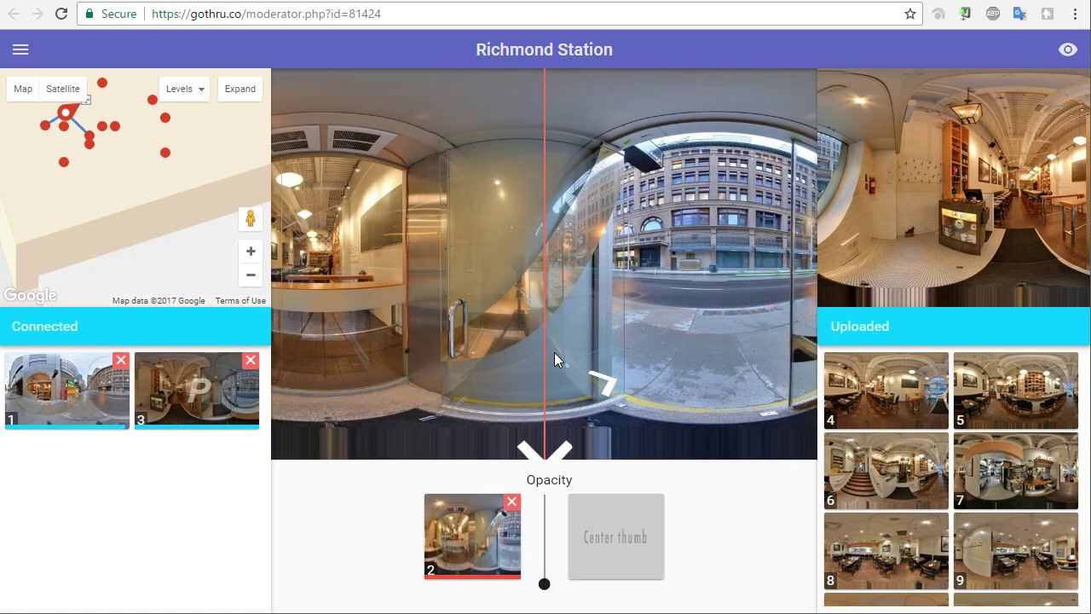
{"action": "left_click", "coordinate": [554, 355]}
Turn panorama 3 to face the dining room, centre panorama 4's overlay on the aisle, and follow the link there and back
{"action": "left_click_drag", "start_coordinate": [455, 301], "coordinate": [638, 305]}
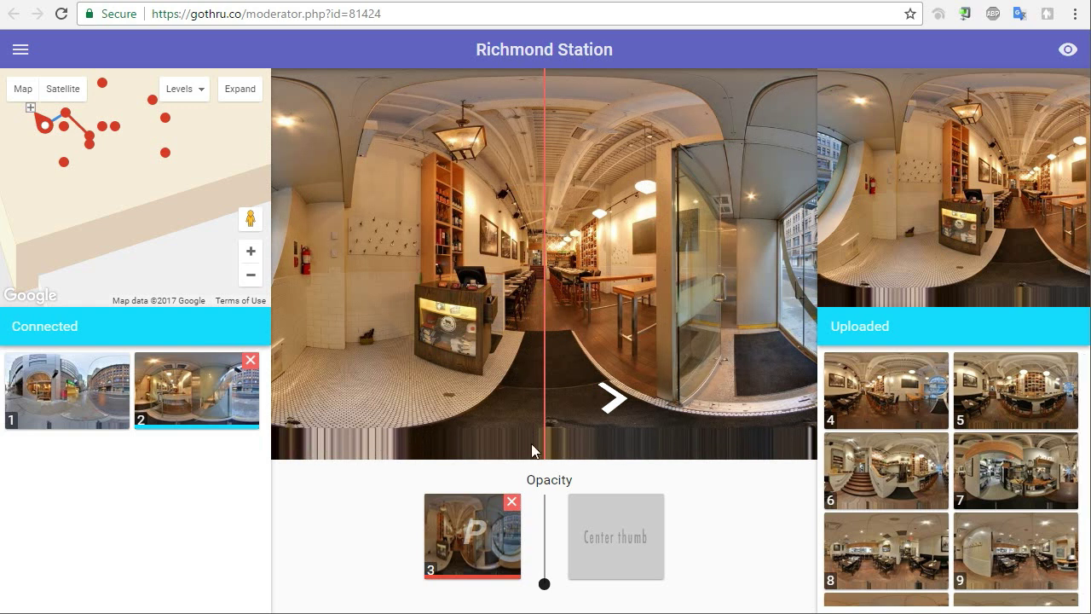
{"action": "left_click", "coordinate": [874, 401]}
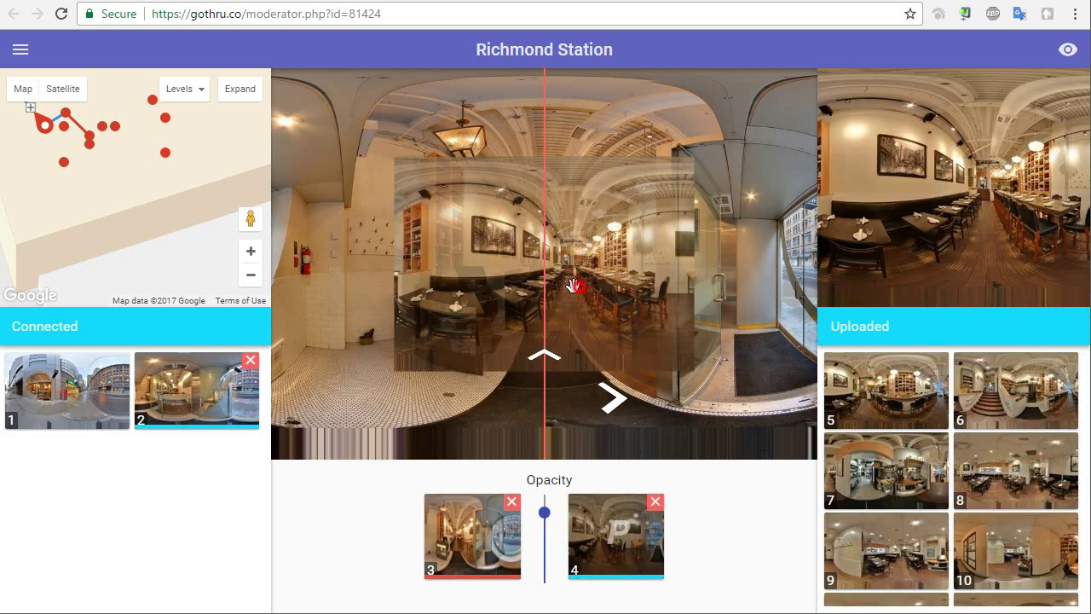
{"action": "left_click_drag", "start_coordinate": [576, 287], "coordinate": [512, 281]}
{"action": "left_click_drag", "start_coordinate": [576, 287], "coordinate": [590, 279]}
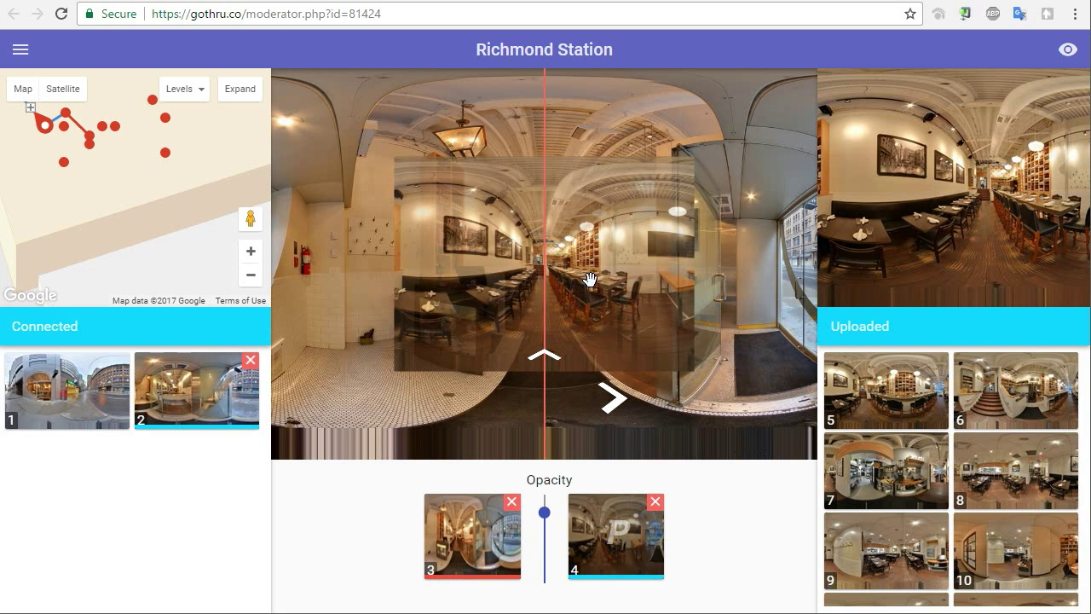
{"action": "left_click", "coordinate": [552, 368]}
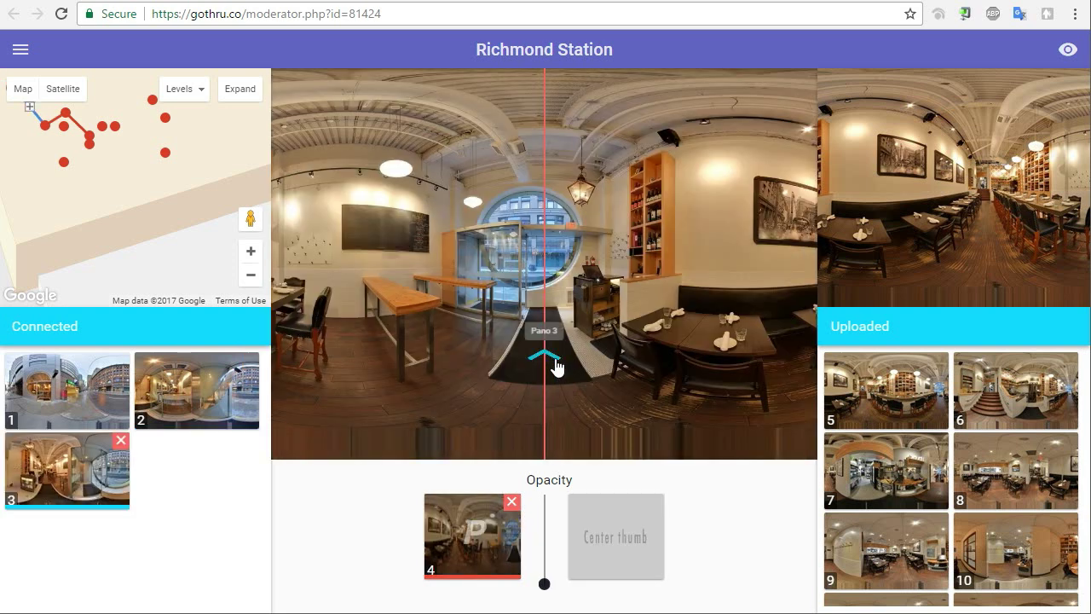
{"action": "left_click", "coordinate": [555, 361]}
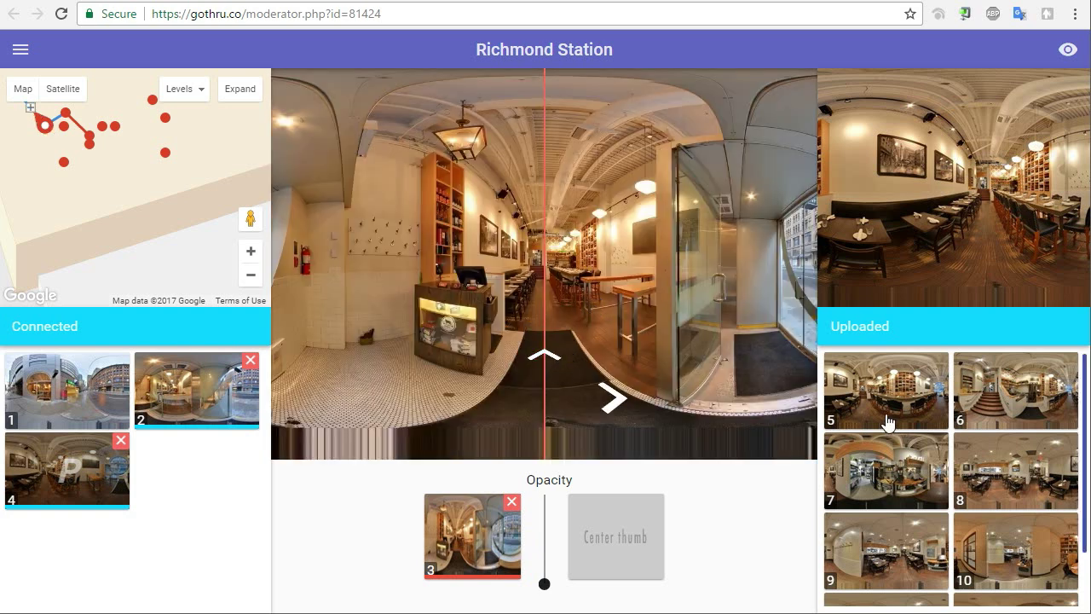
Connect panorama 5 to panorama 3 by aligning its dining aisle with the red centre line, and check the link in both directions
{"action": "left_click", "coordinate": [906, 394]}
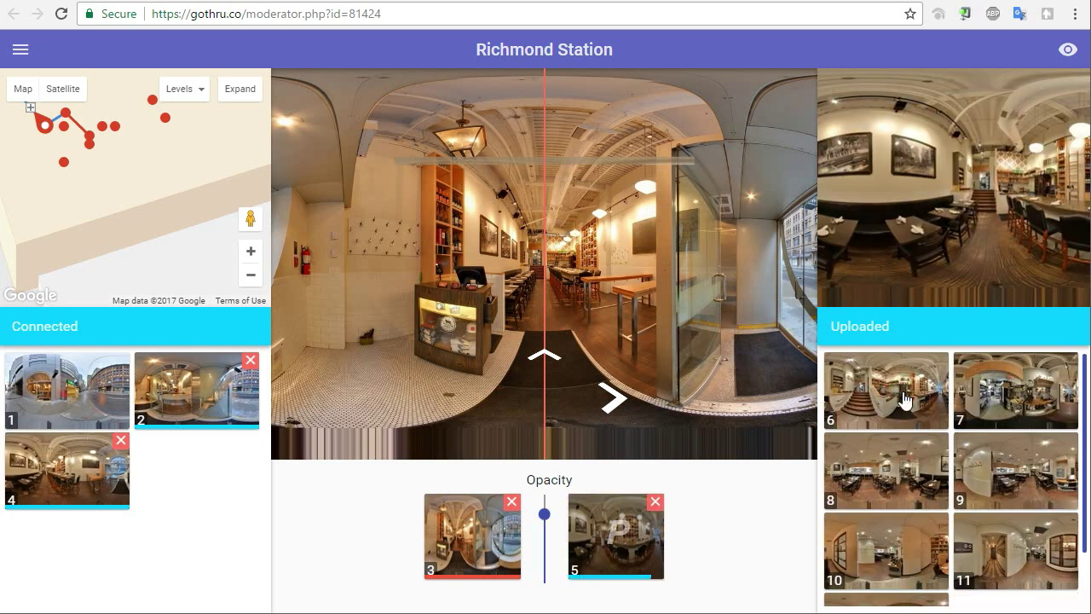
{"action": "mouse_move", "coordinate": [594, 288]}
{"action": "left_mouse_down"}
{"action": "mouse_move", "coordinate": [568, 288]}
{"action": "mouse_move", "coordinate": [578, 284]}
{"action": "left_mouse_up"}
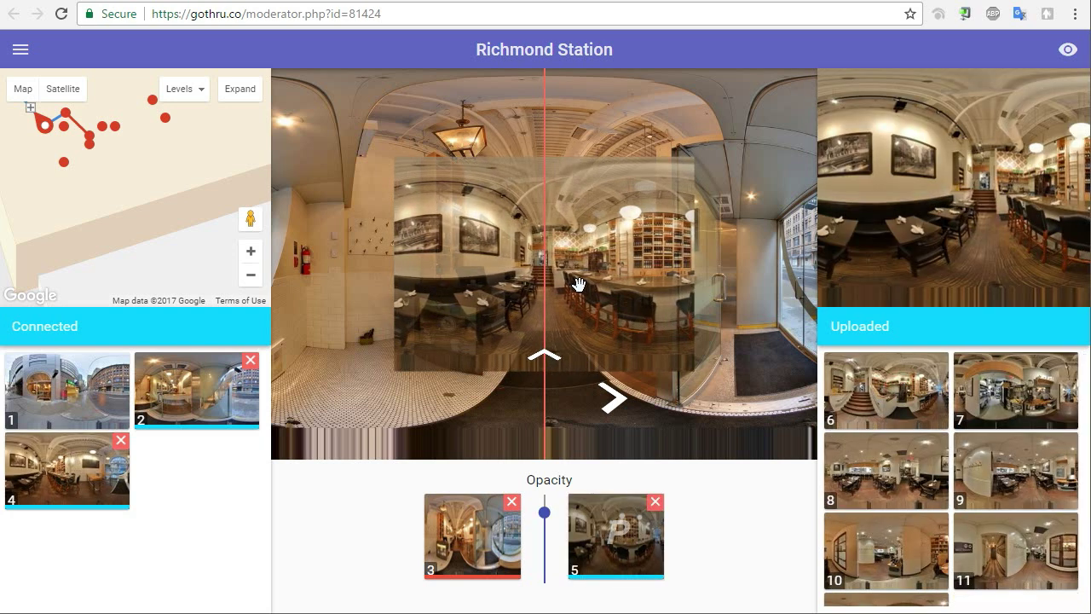
{"action": "left_click", "coordinate": [545, 356]}
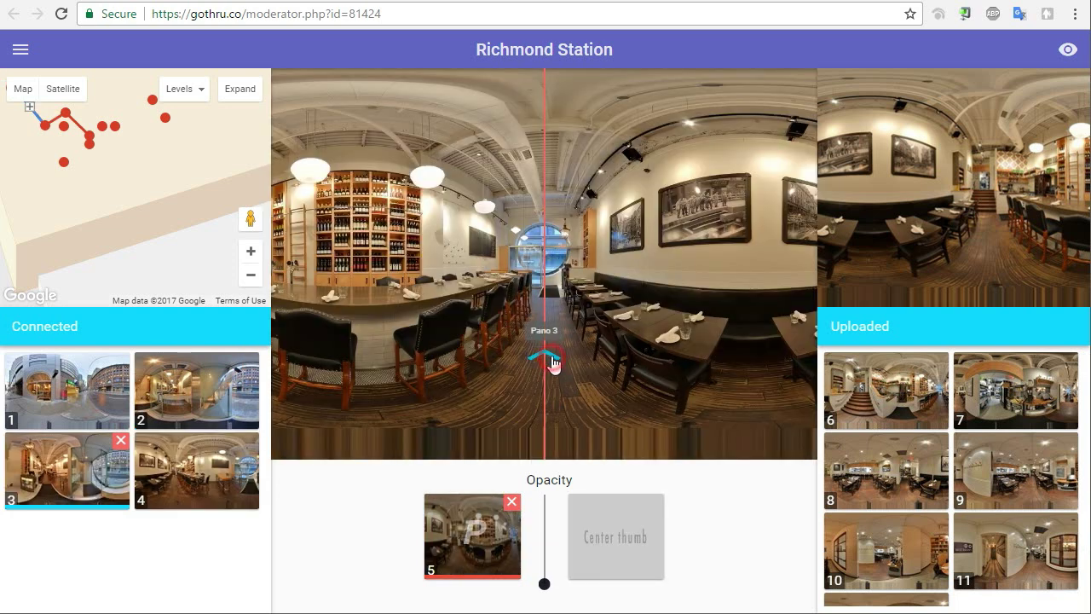
{"action": "left_click", "coordinate": [553, 366]}
{"action": "left_click", "coordinate": [555, 458]}
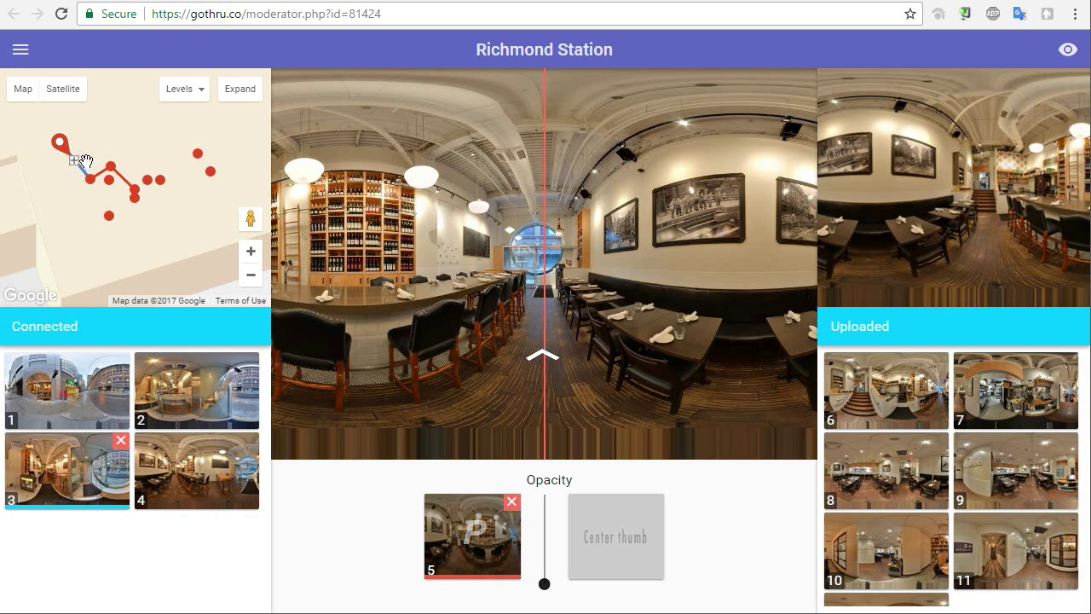
{"action": "left_click_drag", "start_coordinate": [77, 169], "coordinate": [78, 166]}
{"action": "left_click", "coordinate": [551, 363]}
{"action": "left_click", "coordinate": [554, 364]}
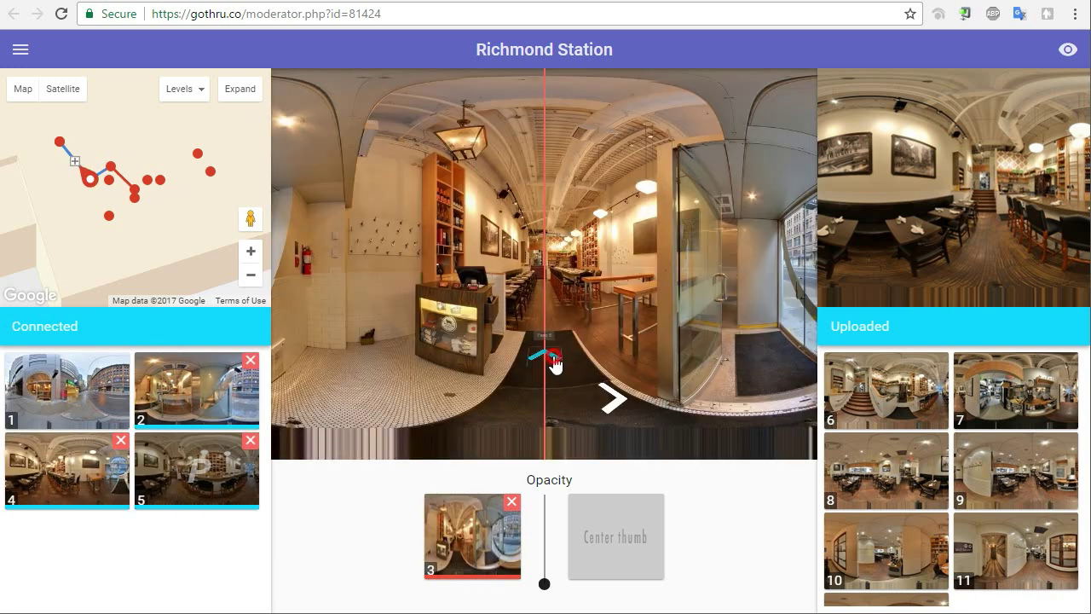
Connect panorama 6 to panorama 5 with its staircase aligned to the centre line, and test moving between the two panoramas
{"action": "left_click", "coordinate": [890, 404]}
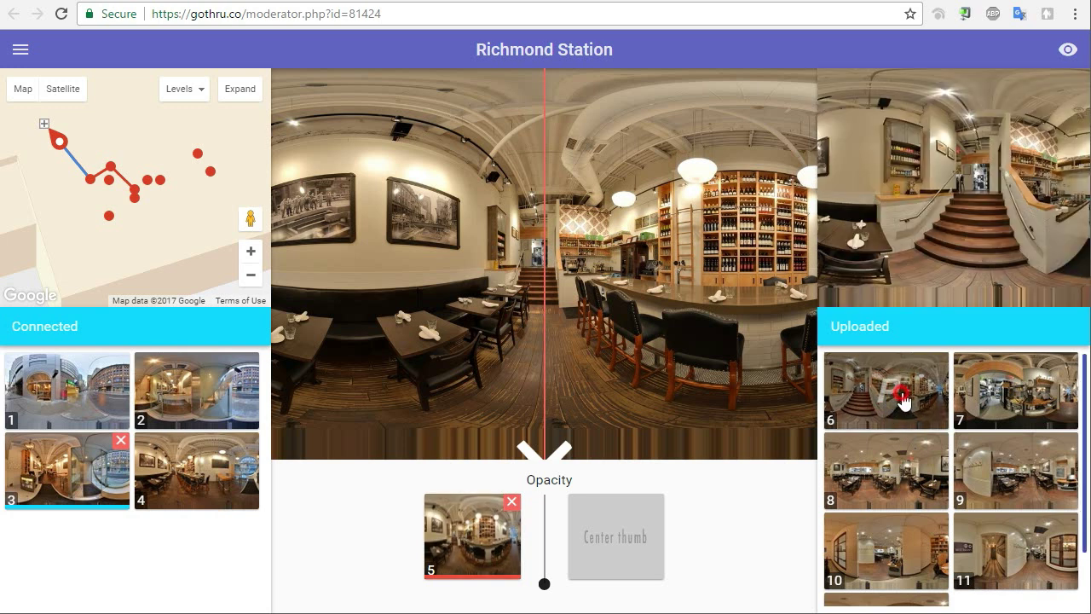
{"action": "left_click", "coordinate": [901, 400]}
{"action": "mouse_move", "coordinate": [592, 296]}
{"action": "left_mouse_down"}
{"action": "mouse_move", "coordinate": [539, 294]}
{"action": "mouse_move", "coordinate": [579, 285]}
{"action": "left_mouse_up"}
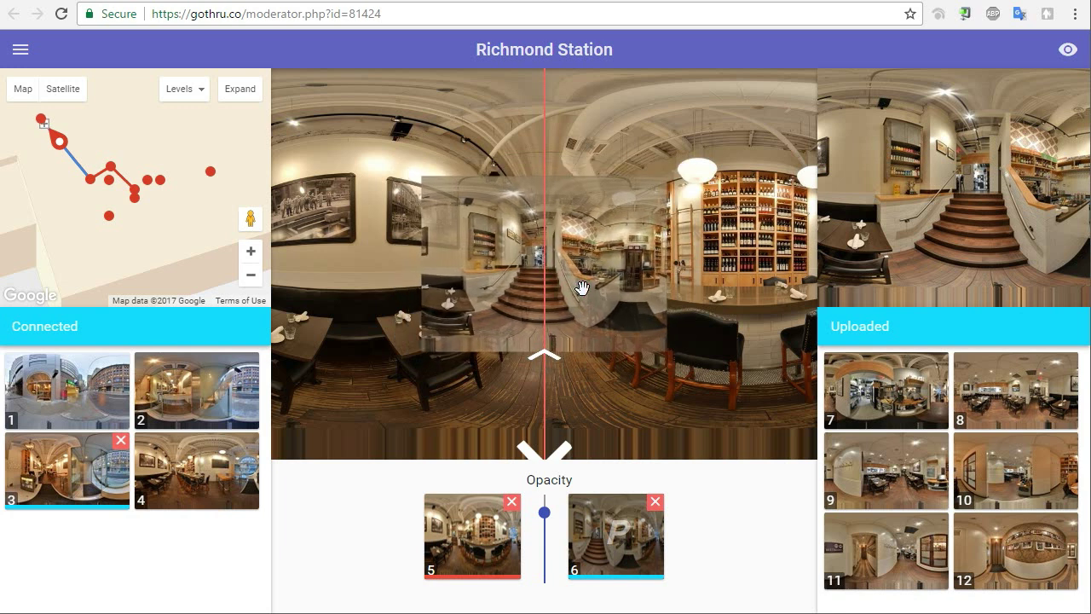
{"action": "left_click", "coordinate": [554, 356]}
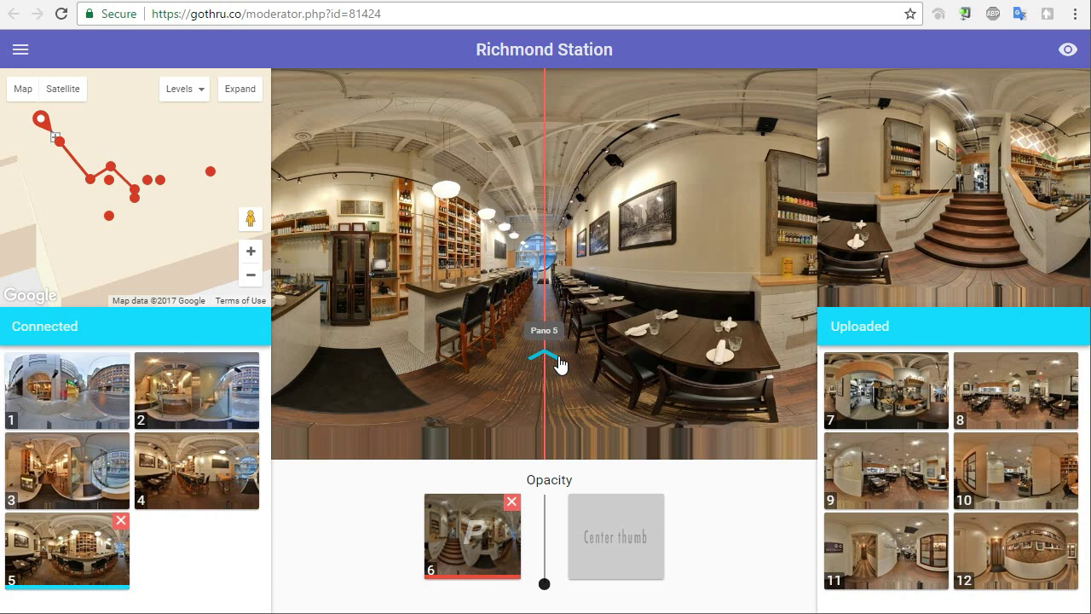
{"action": "left_click", "coordinate": [560, 364]}
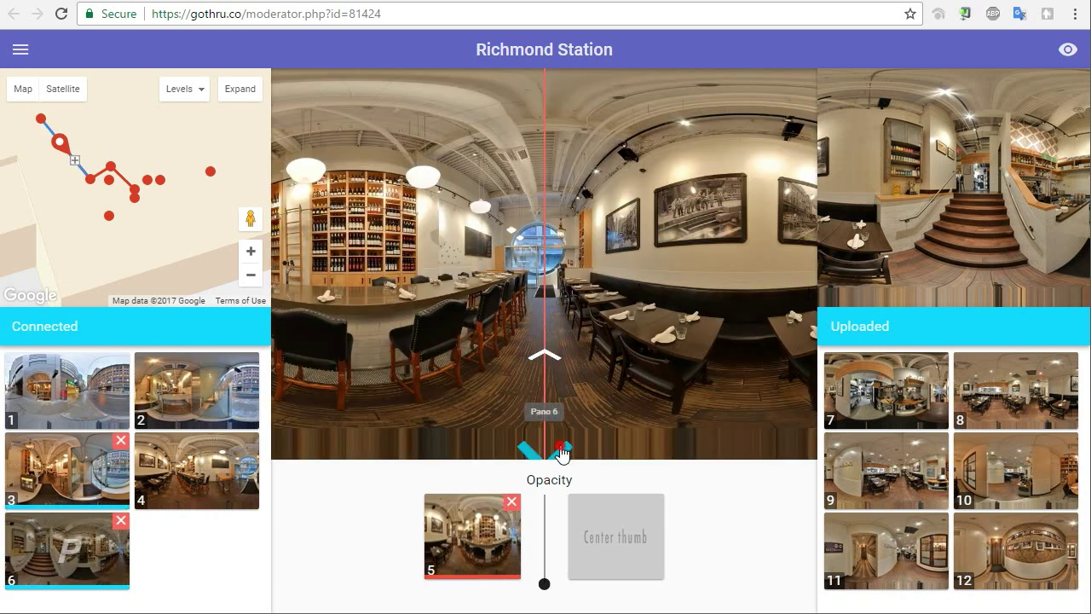
{"action": "left_click", "coordinate": [561, 452]}
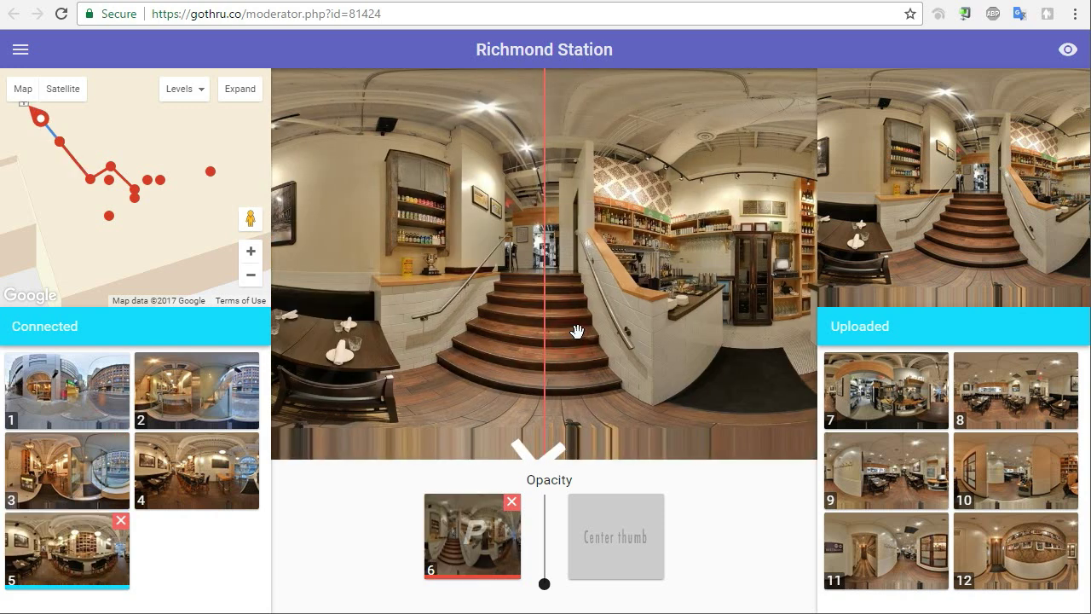
Connect panorama 7 to panorama 6 at the top of the stairs and adjust panorama 7's view back towards panorama 6
{"action": "left_click", "coordinate": [878, 387]}
{"action": "left_click_drag", "start_coordinate": [589, 314], "coordinate": [571, 313]}
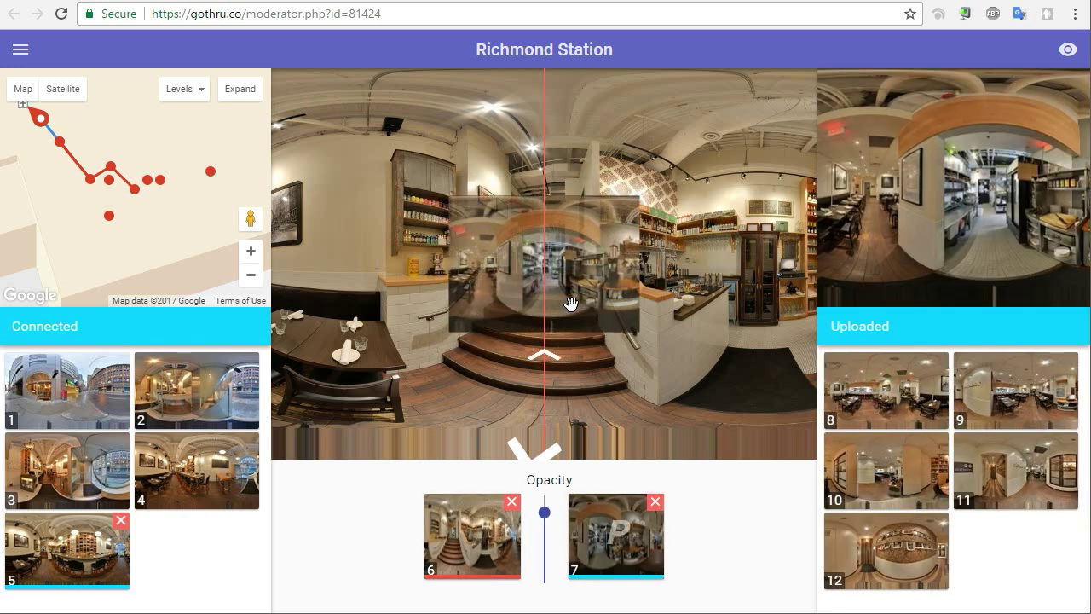
{"action": "left_click", "coordinate": [550, 358]}
{"action": "left_click", "coordinate": [549, 358]}
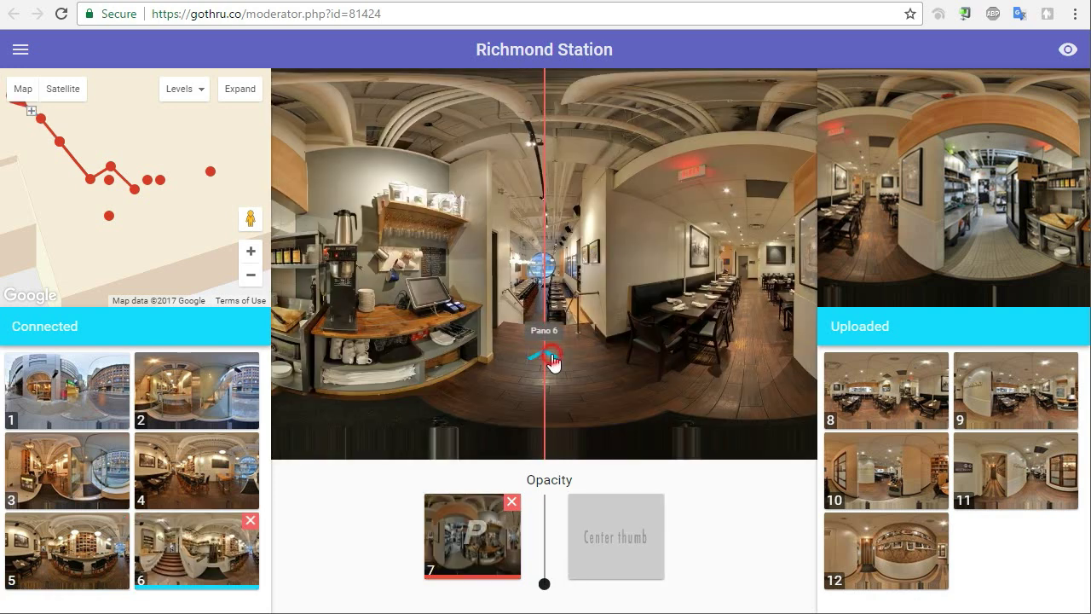
{"action": "left_click", "coordinate": [561, 447]}
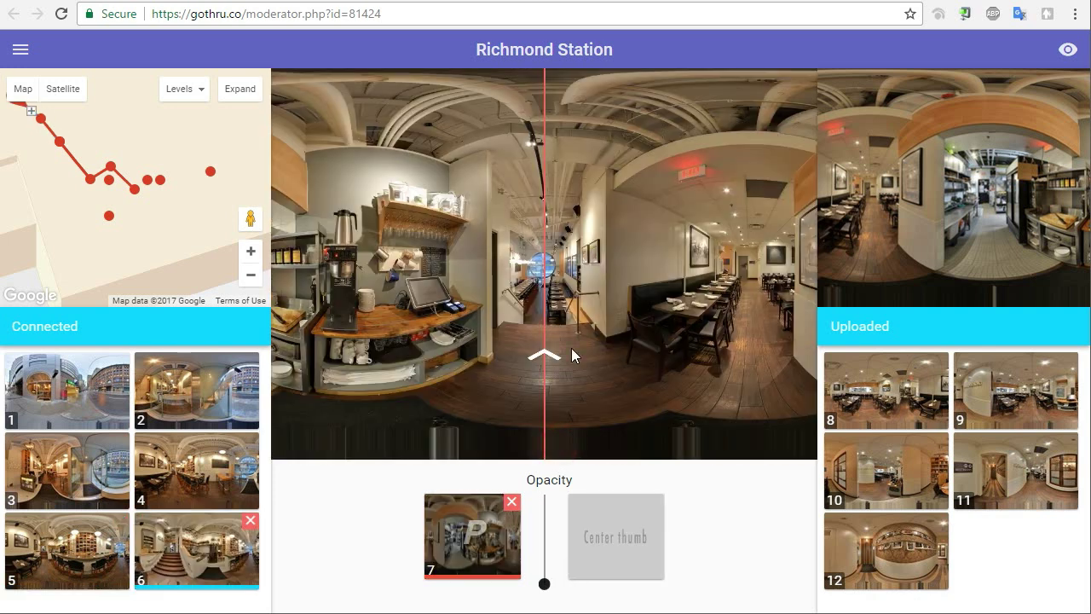
{"action": "left_click_drag", "start_coordinate": [562, 325], "coordinate": [574, 324]}
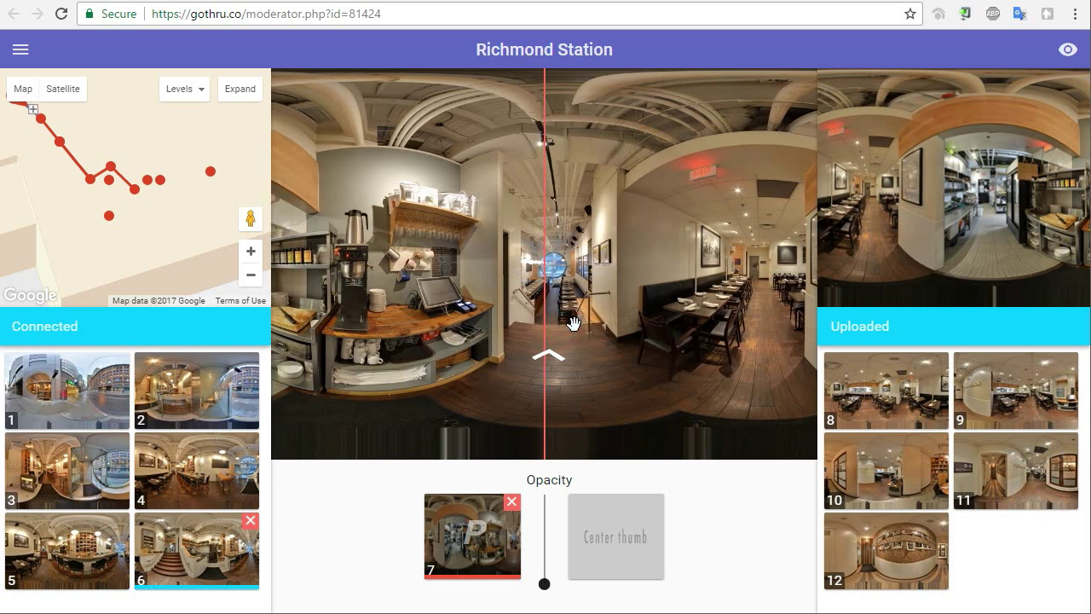
Check the link between panoramas 6 and 7, and move panorama 7's map marker slightly farther from panorama 6
{"action": "mouse_move", "coordinate": [141, 186]}
{"action": "left_mouse_down"}
{"action": "mouse_move", "coordinate": [128, 141]}
{"action": "mouse_move", "coordinate": [94, 162]}
{"action": "mouse_move", "coordinate": [89, 151]}
{"action": "left_mouse_up"}
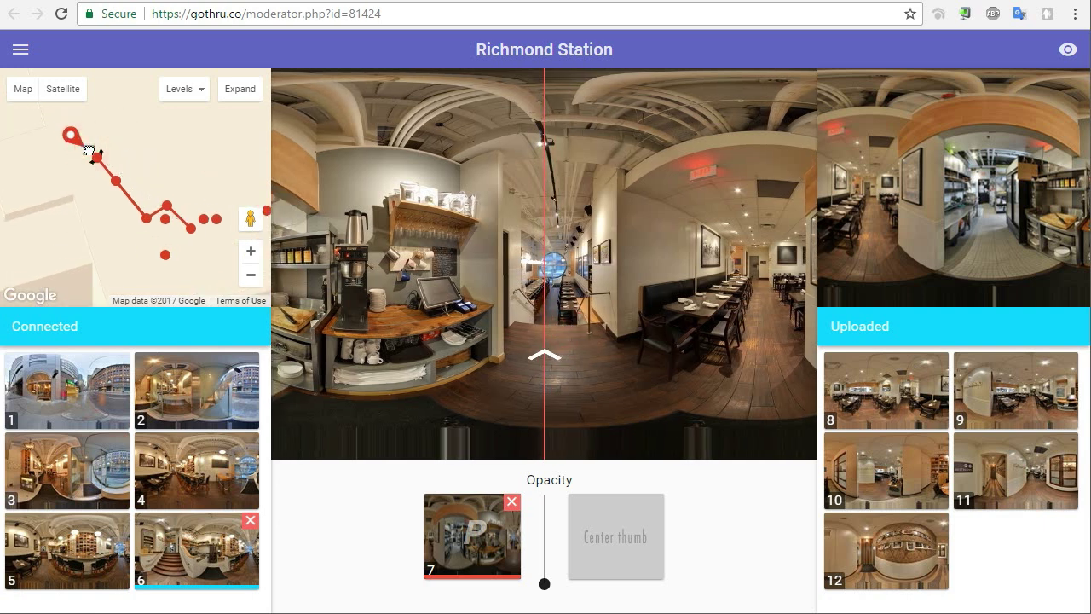
{"action": "left_click", "coordinate": [547, 358]}
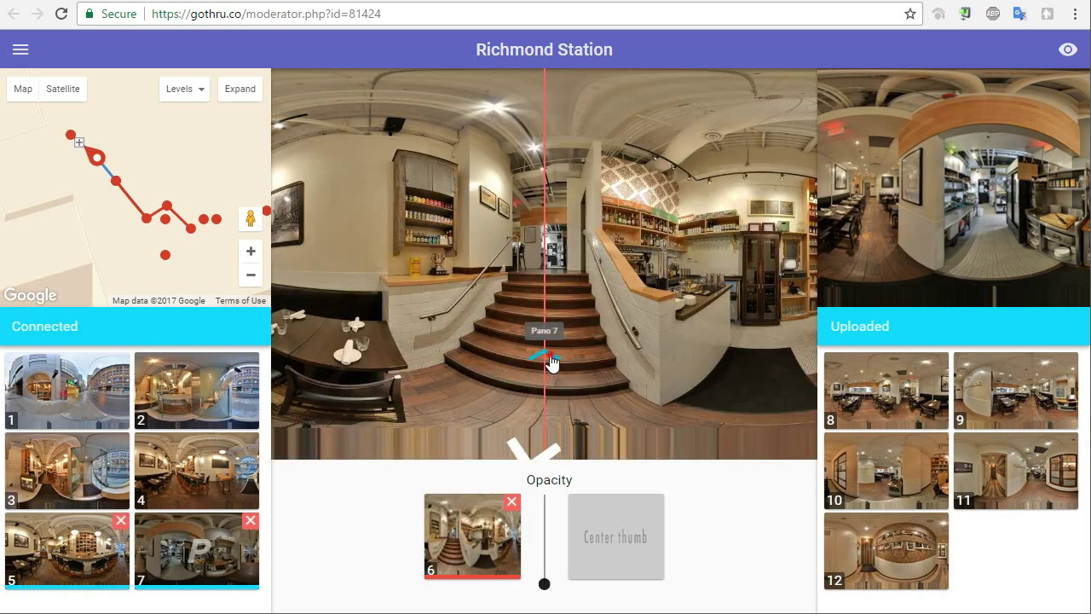
{"action": "left_click", "coordinate": [550, 358]}
{"action": "left_click", "coordinate": [565, 450]}
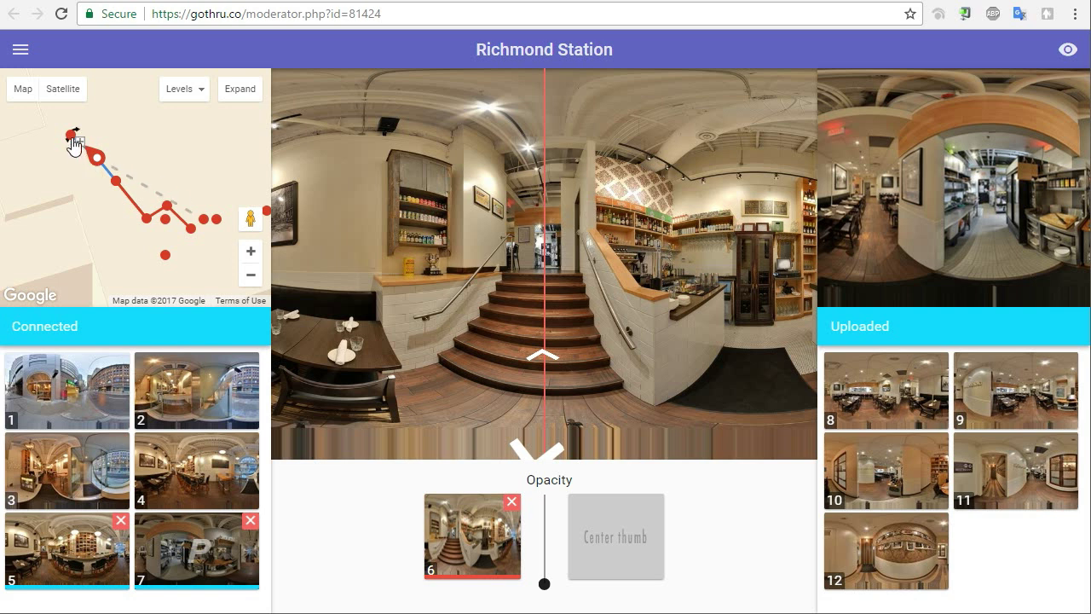
{"action": "left_click_drag", "start_coordinate": [127, 138], "coordinate": [149, 162]}
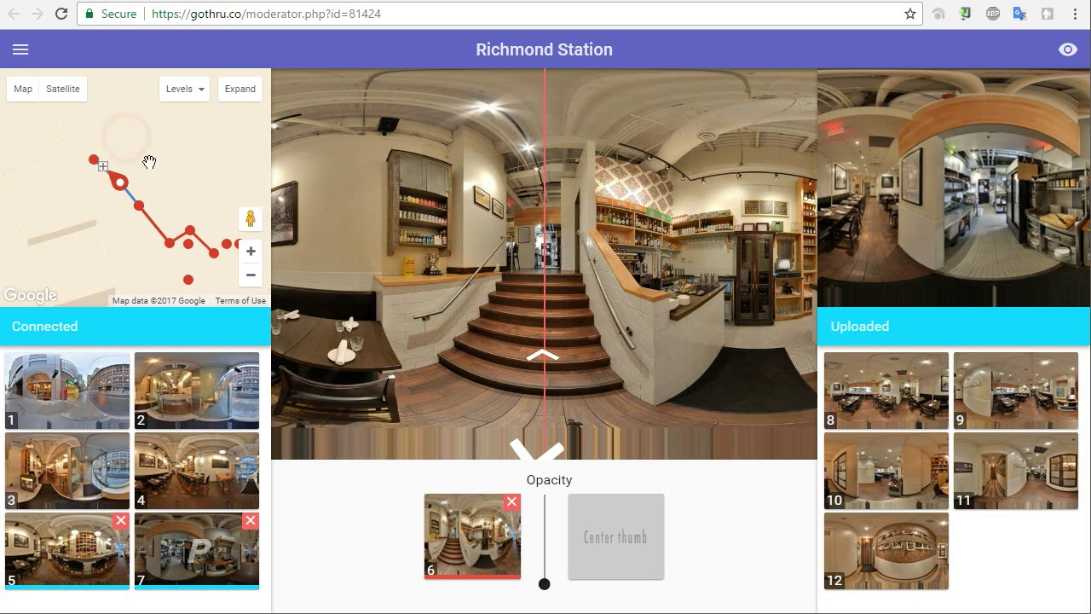
{"action": "left_click", "coordinate": [93, 158]}
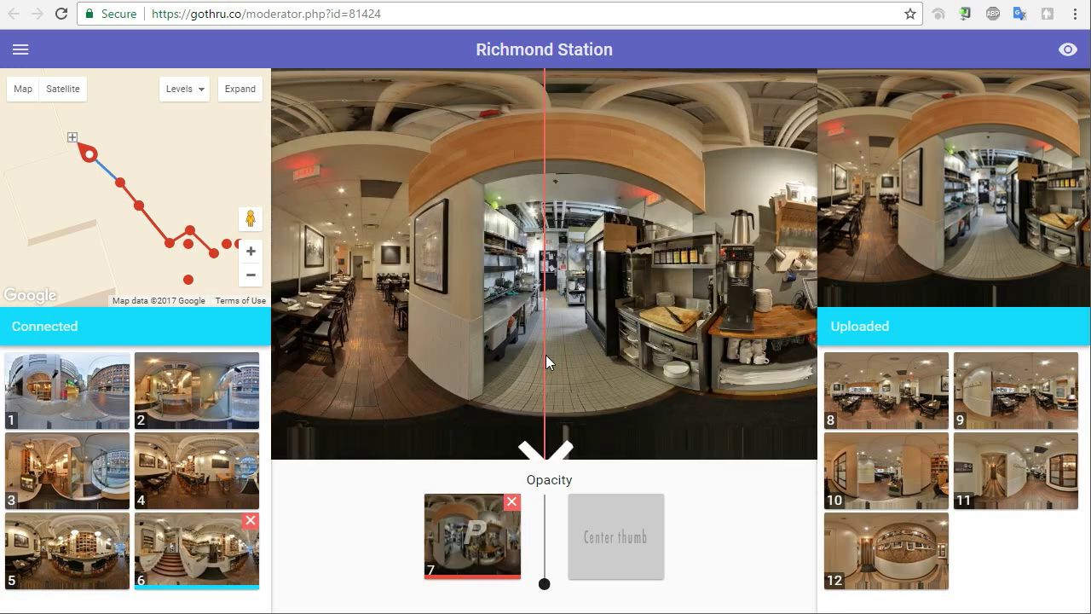
Move from panorama 7 back to panorama 6 and return to panorama 7 to test their link
{"action": "left_click", "coordinate": [546, 359]}
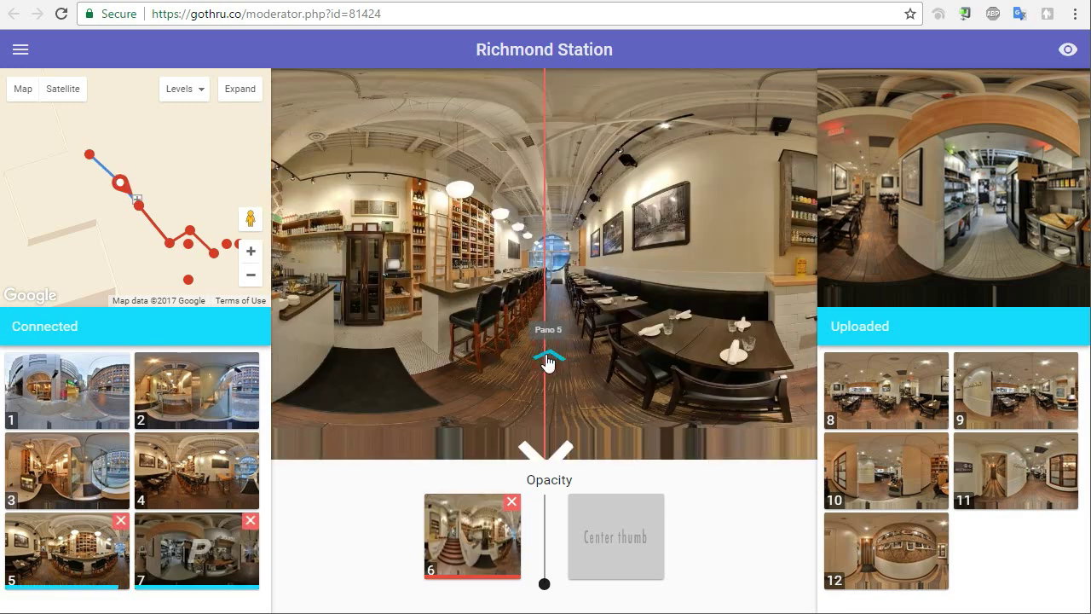
{"action": "left_click", "coordinate": [560, 379]}
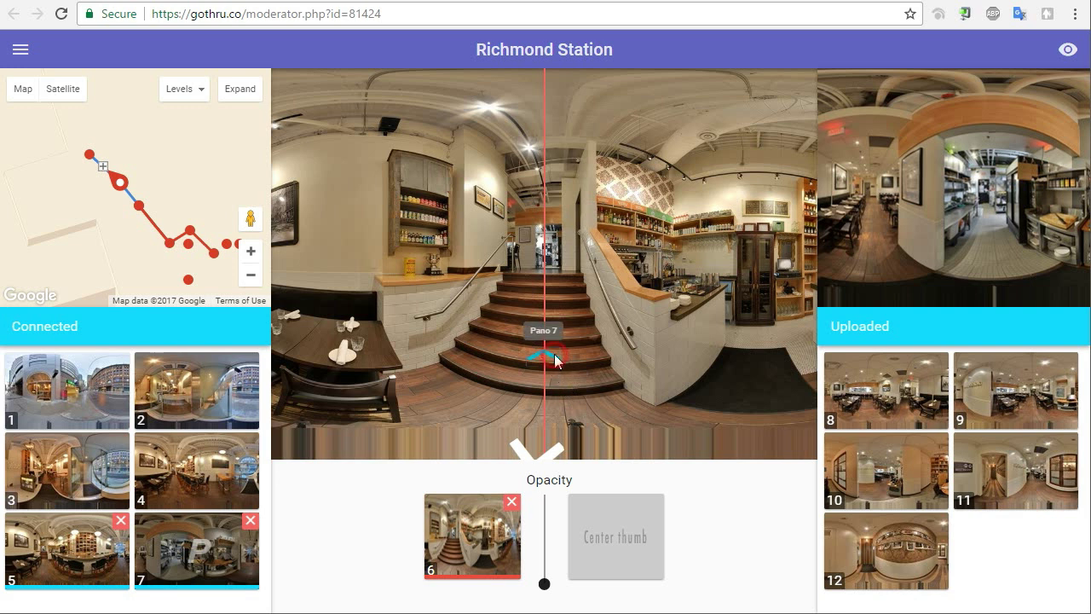
{"action": "left_click", "coordinate": [555, 363]}
Connect panorama 8 to panorama 7, aligning the rear dining room aisle of both with the red centre line
{"action": "mouse_move", "coordinate": [443, 329]}
{"action": "left_mouse_down"}
{"action": "mouse_move", "coordinate": [596, 335]}
{"action": "mouse_move", "coordinate": [553, 335]}
{"action": "left_mouse_up"}
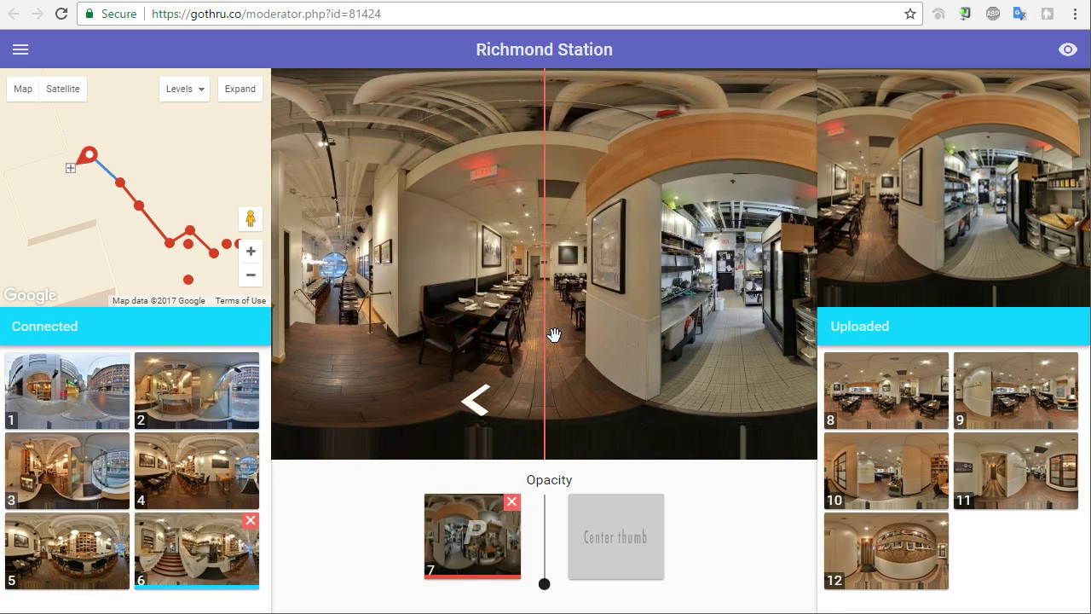
{"action": "left_click", "coordinate": [868, 392]}
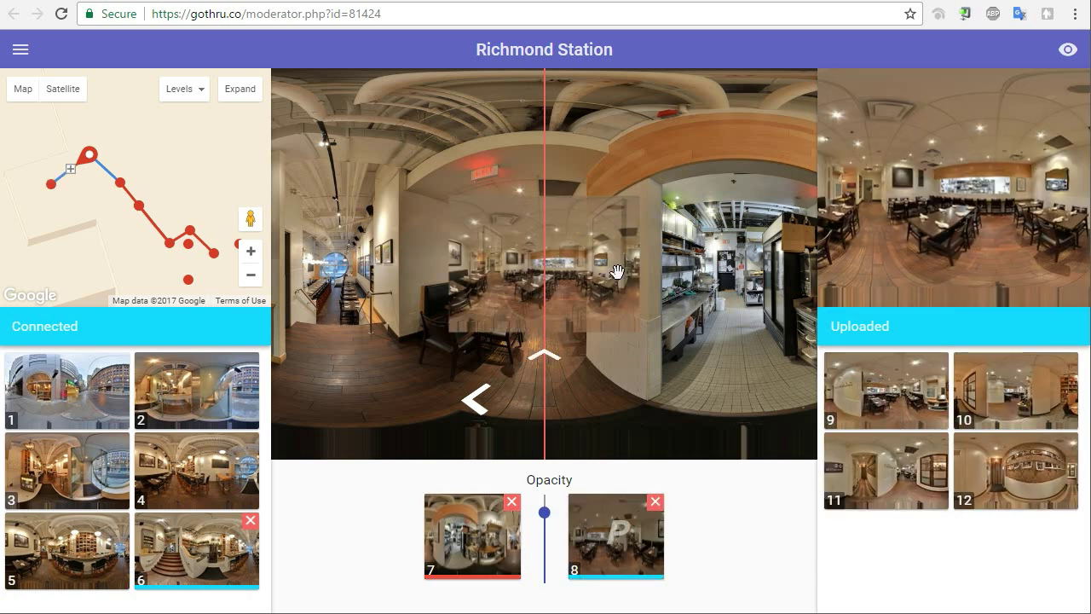
{"action": "left_click_drag", "start_coordinate": [494, 287], "coordinate": [549, 289]}
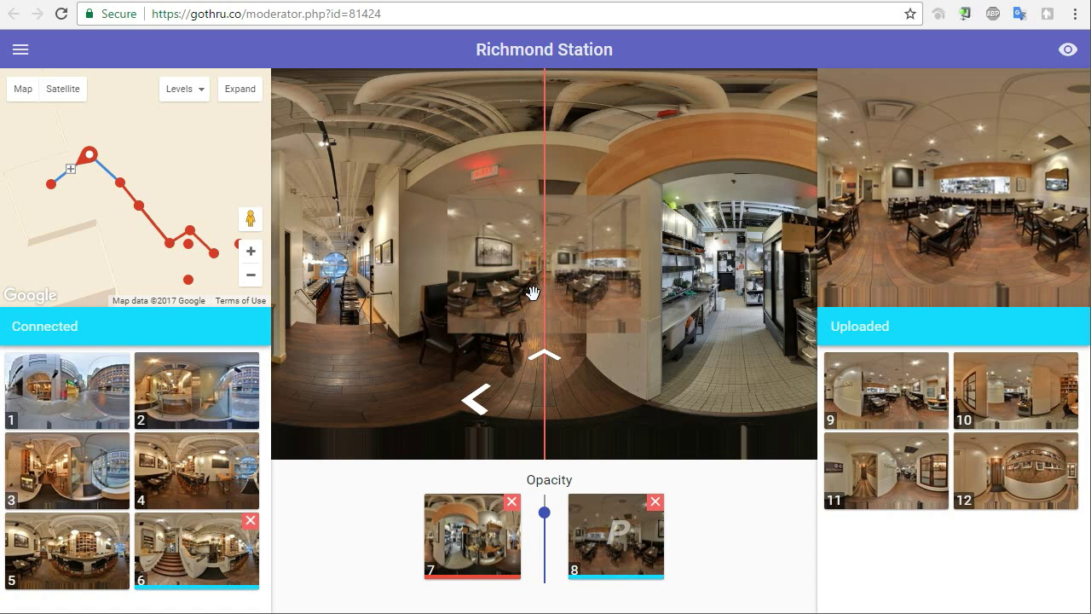
Adjust panorama 8's distance from panorama 7 by scaling its overlay to match the dining room behind it
{"action": "scroll", "coordinate": [532, 293], "scroll_direction": "up", "scroll_amount": 3}
{"action": "scroll", "coordinate": [532, 294], "scroll_direction": "down", "scroll_amount": 2}
{"action": "scroll", "coordinate": [532, 293], "scroll_direction": "up", "scroll_amount": 2}
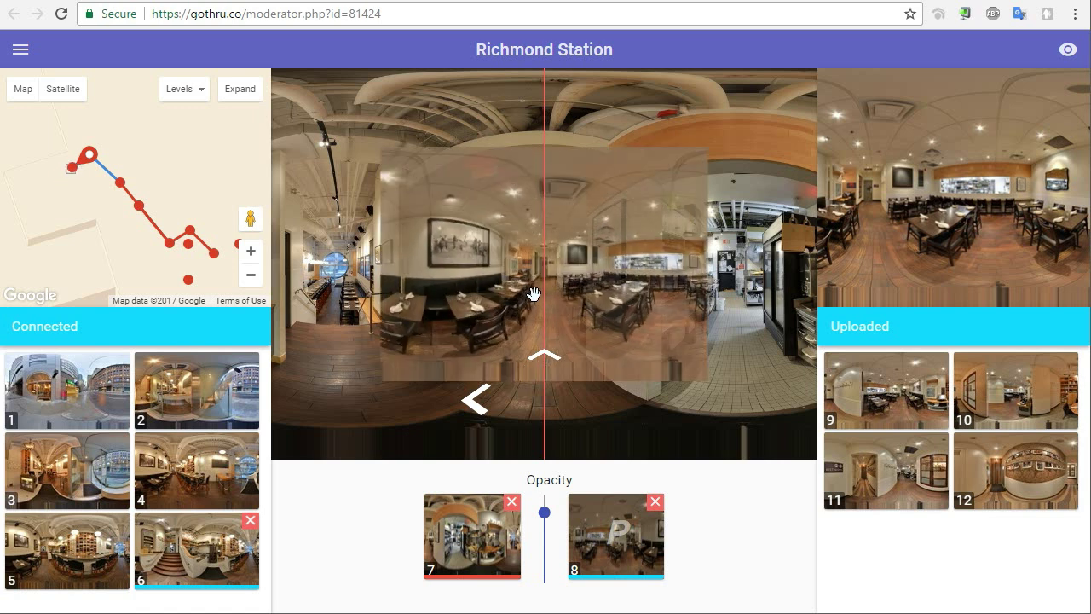
{"action": "scroll", "coordinate": [533, 293], "scroll_direction": "down", "scroll_amount": 3}
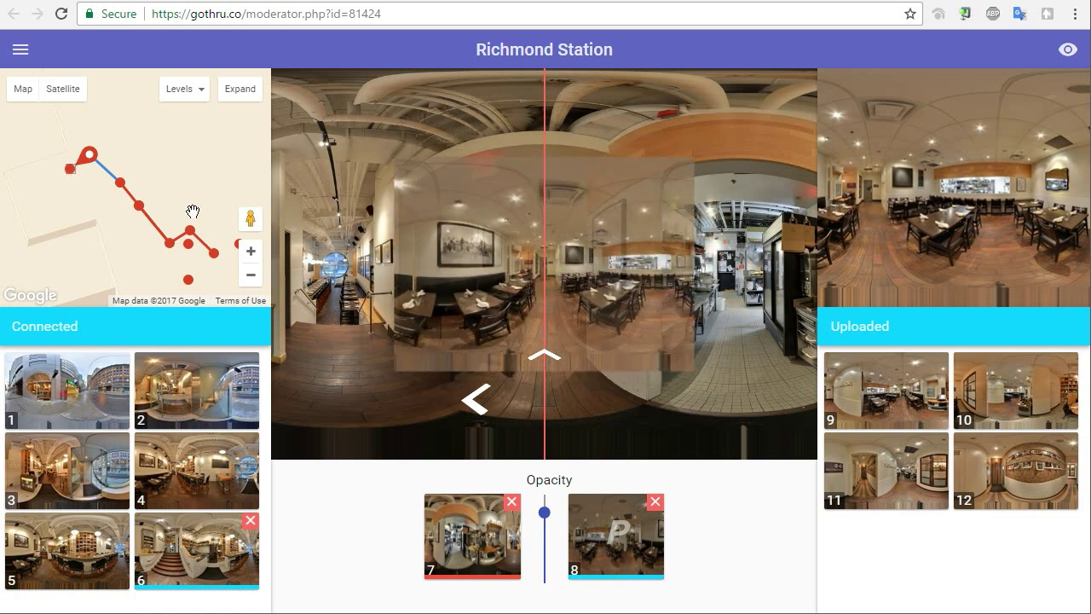
{"action": "scroll", "coordinate": [545, 304], "scroll_direction": "up", "scroll_amount": 5}
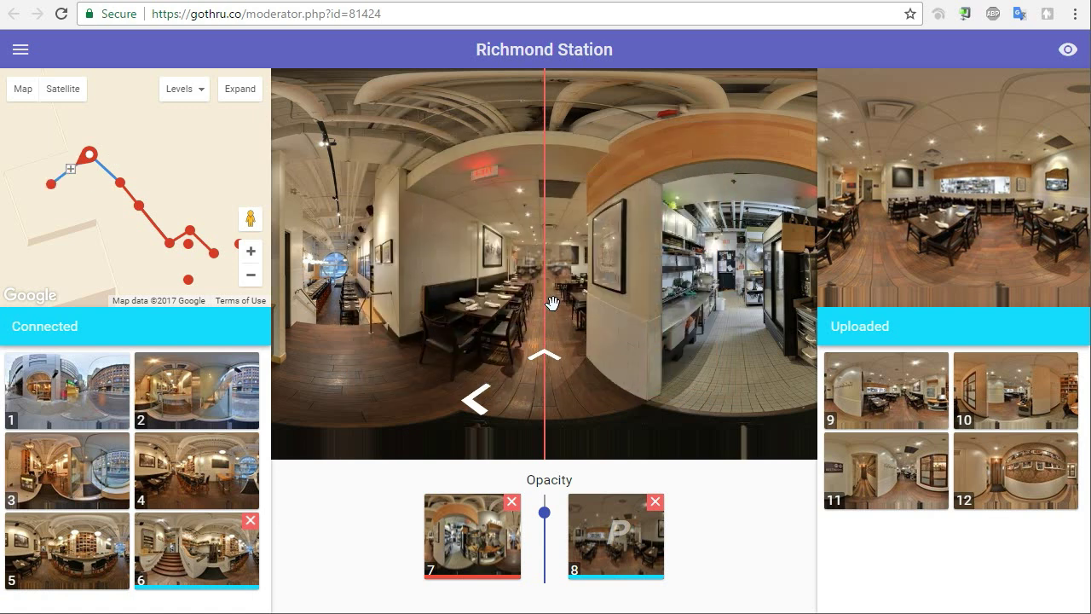
{"action": "scroll", "coordinate": [552, 303], "scroll_direction": "down", "scroll_amount": 3}
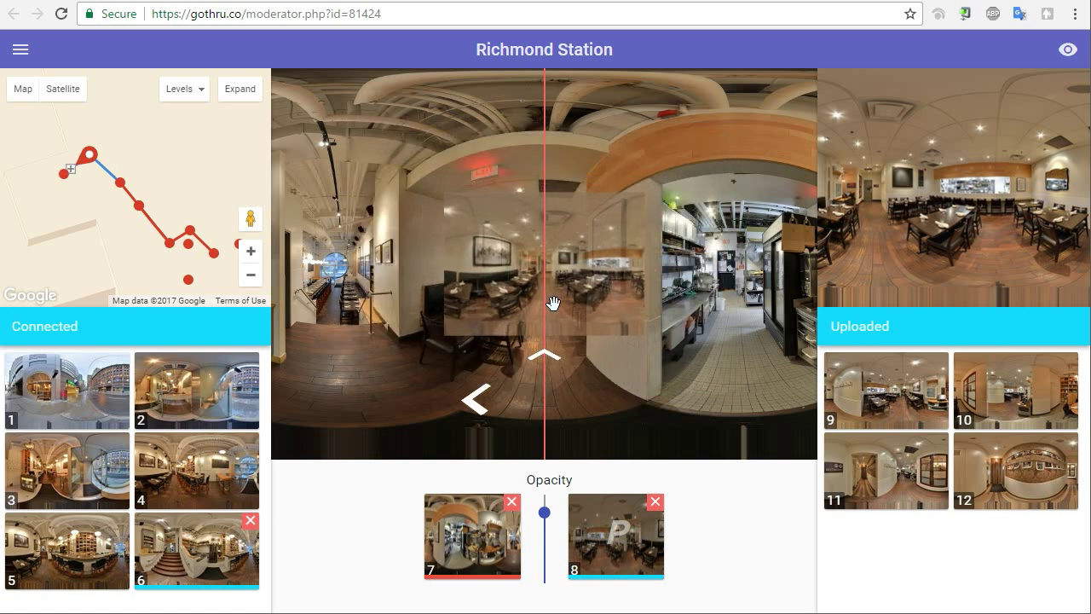
Test moving between panoramas 7 and 8 in both directions and inspect panorama 8's marker on the map
{"action": "left_click", "coordinate": [550, 362]}
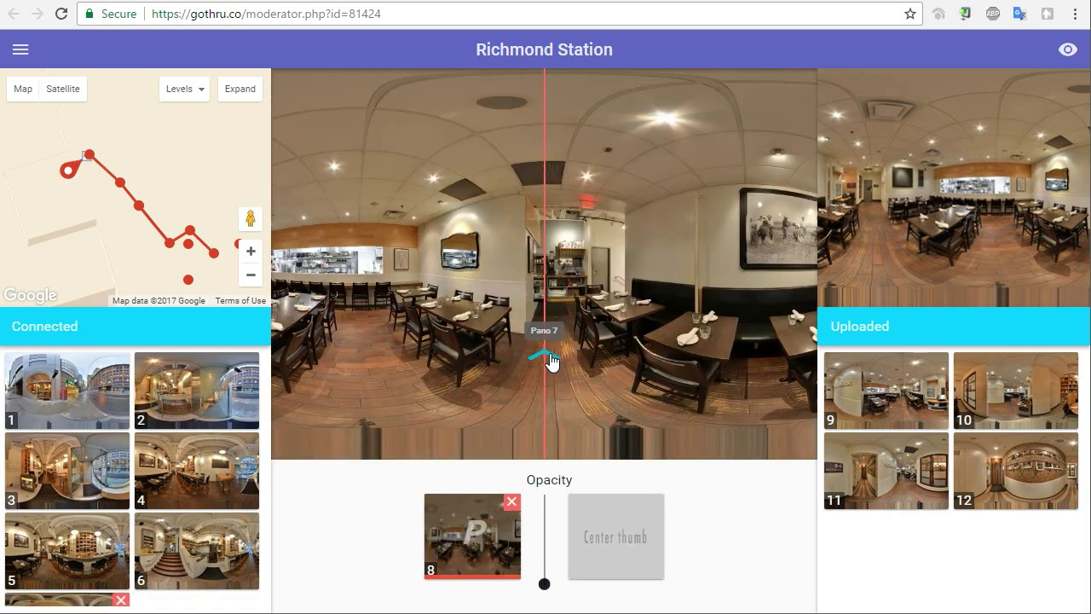
{"action": "left_click", "coordinate": [549, 356]}
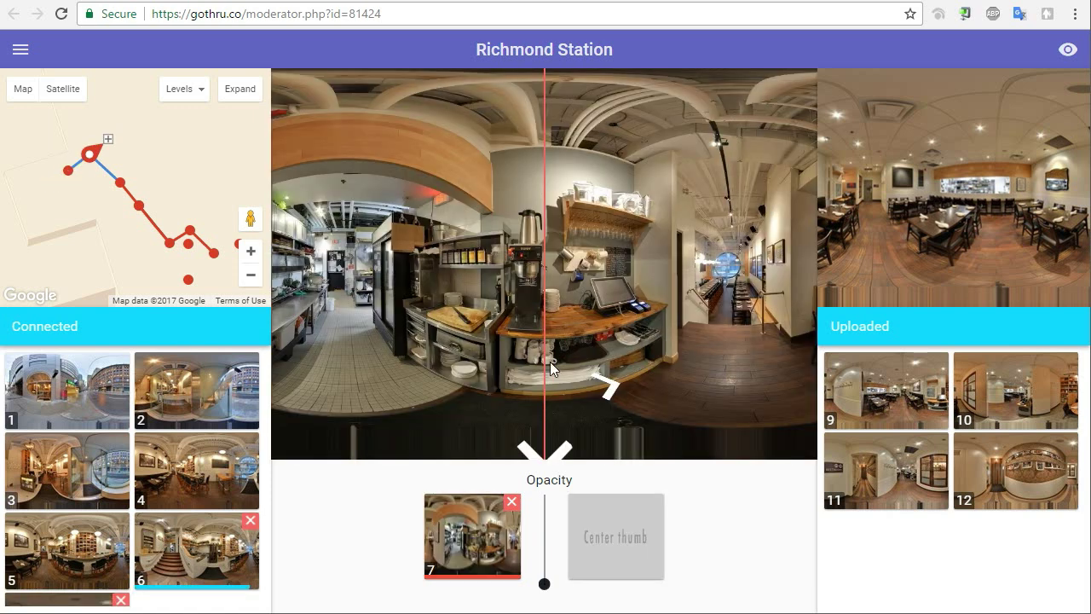
{"action": "left_click", "coordinate": [553, 444]}
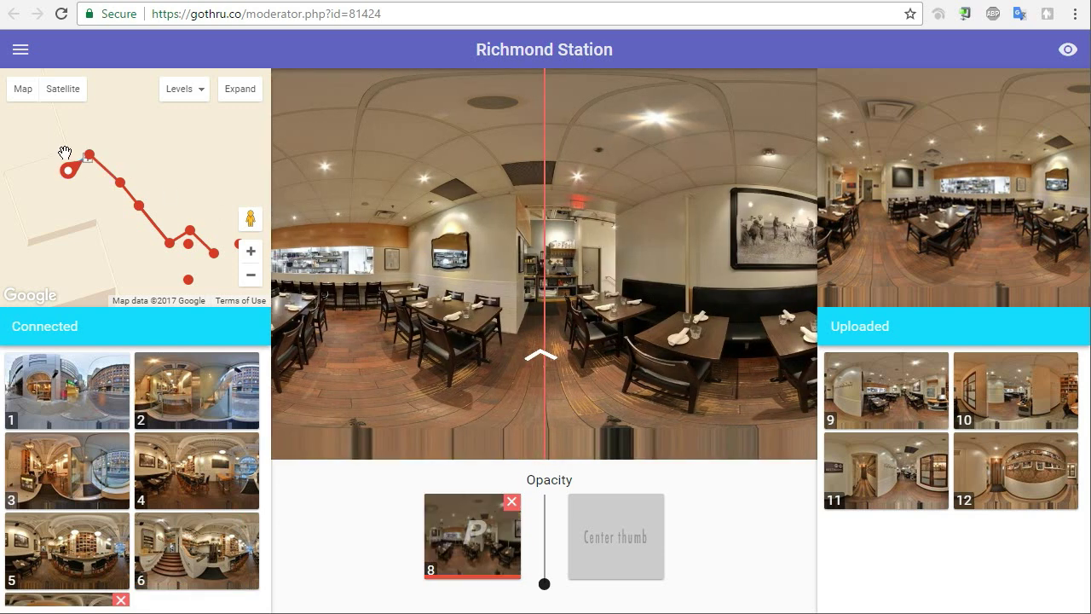
{"action": "scroll", "coordinate": [65, 153], "scroll_direction": "up", "scroll_amount": 1}
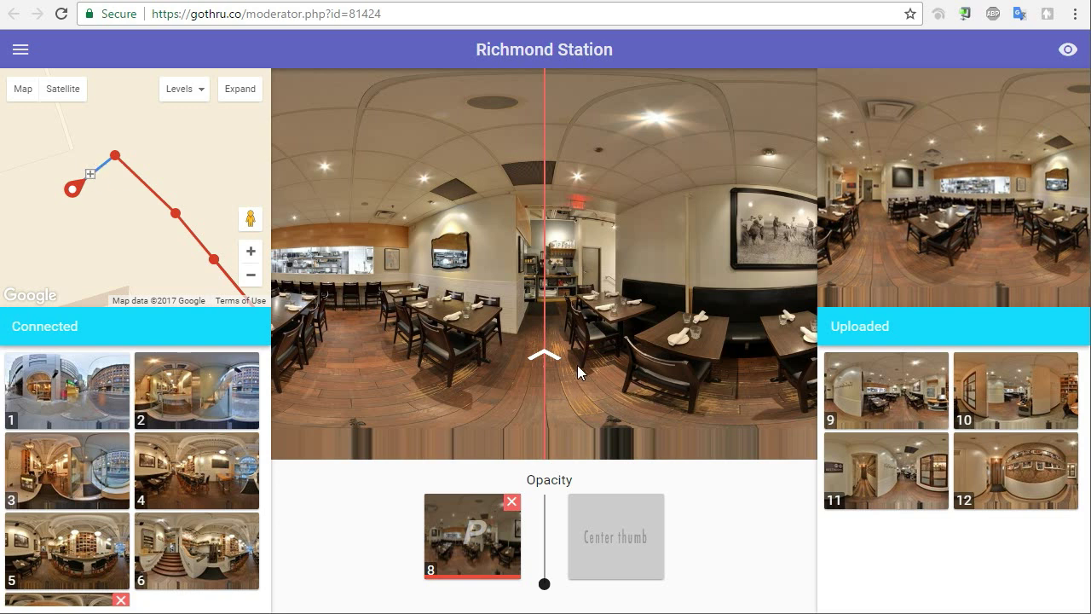
{"action": "left_click", "coordinate": [548, 358]}
{"action": "left_click", "coordinate": [550, 361]}
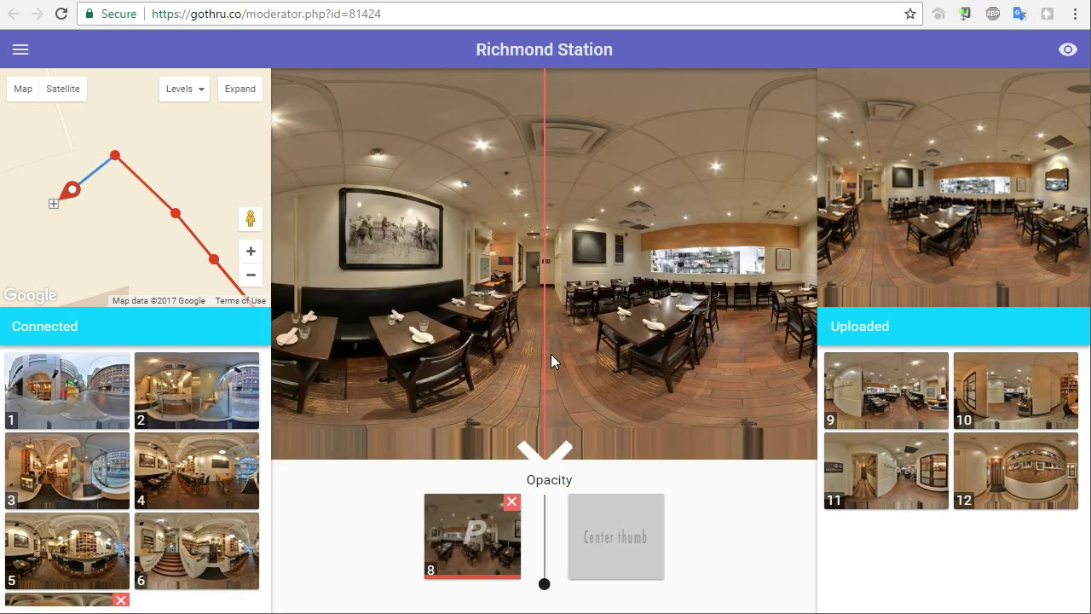
Connect panorama 9 to panorama 8 with its corridor door aligned to the centre line, and check the link in both directions
{"action": "left_click", "coordinate": [857, 388]}
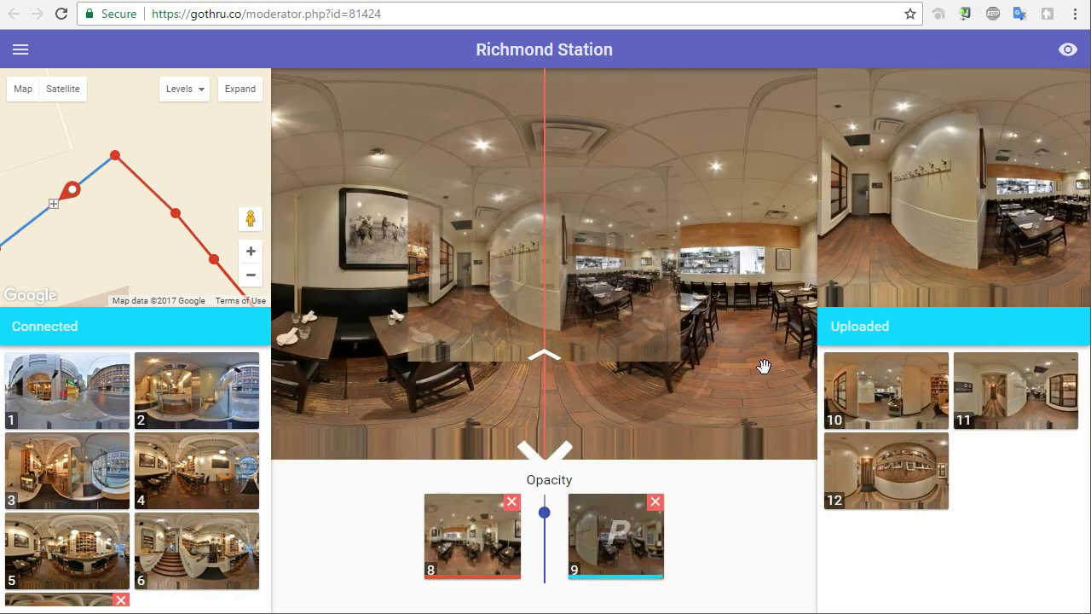
{"action": "left_click_drag", "start_coordinate": [492, 297], "coordinate": [555, 293]}
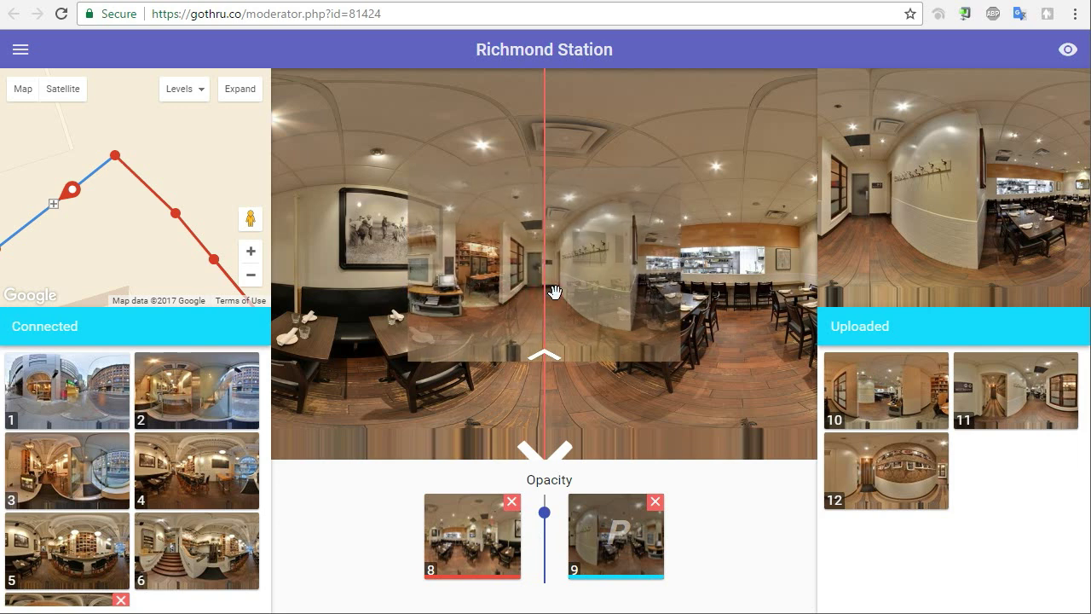
{"action": "left_click", "coordinate": [554, 360]}
{"action": "left_click", "coordinate": [555, 362]}
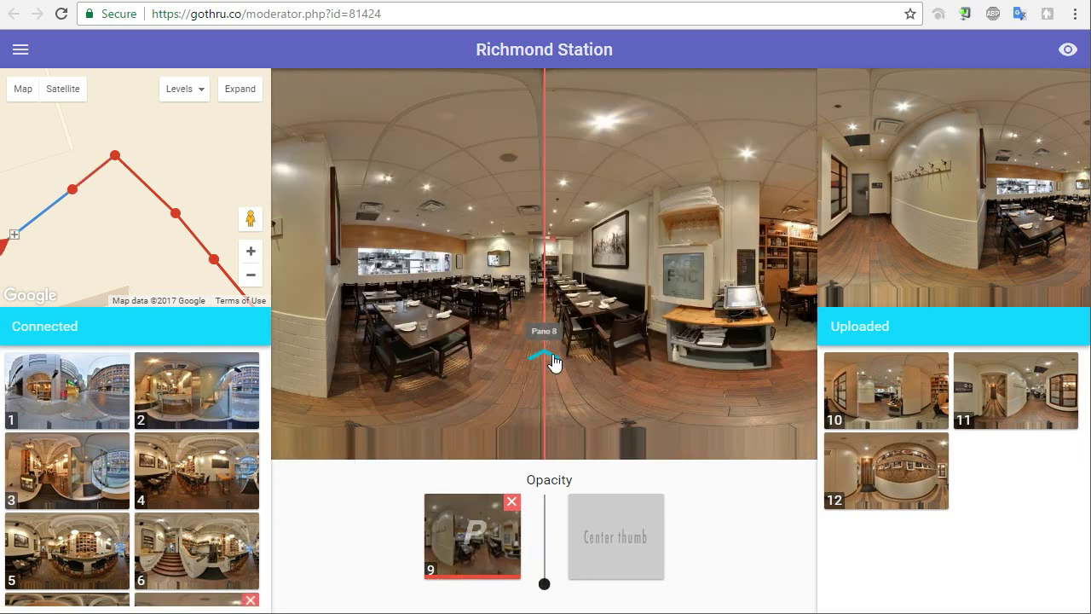
{"action": "left_click", "coordinate": [551, 361]}
{"action": "left_click", "coordinate": [550, 361]}
{"action": "left_click", "coordinate": [551, 360]}
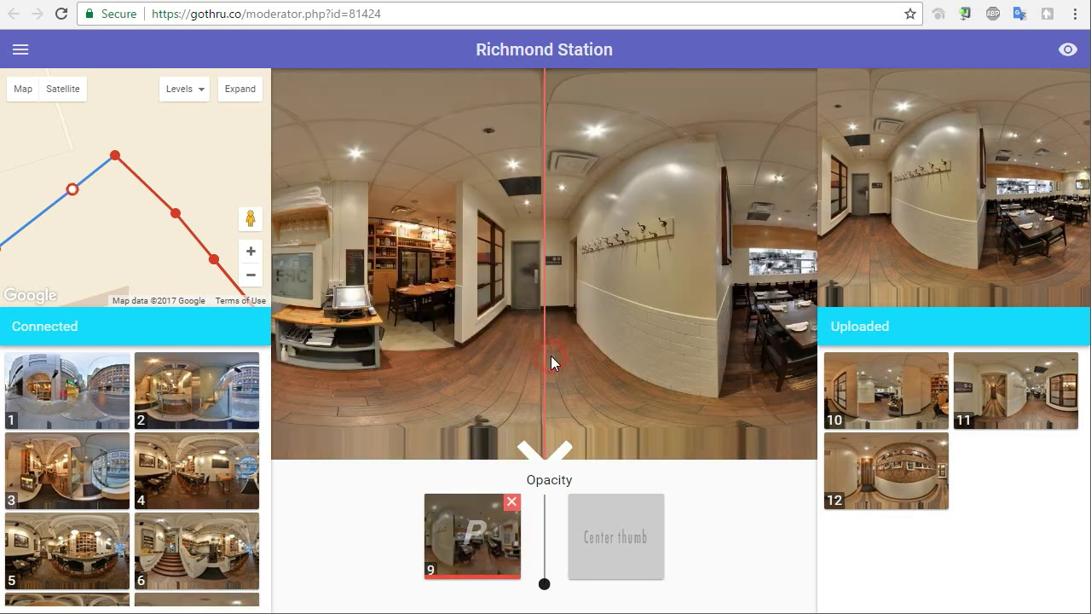
Connect panorama 10 to panorama 9 towards the private dining room, aligning its overlay with the room's entrance
{"action": "left_click_drag", "start_coordinate": [473, 351], "coordinate": [593, 345]}
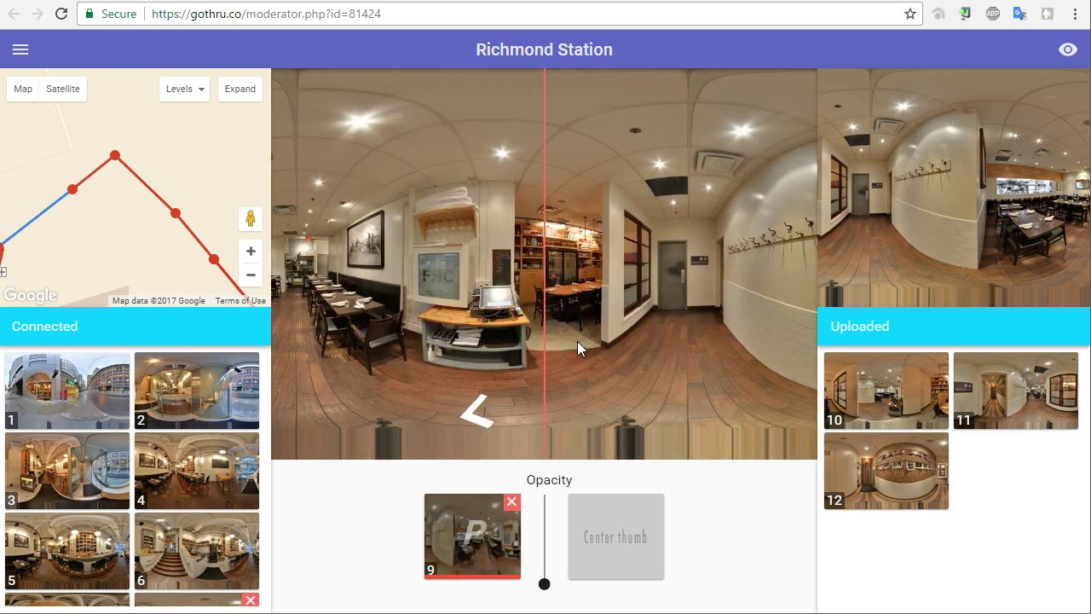
{"action": "mouse_move", "coordinate": [114, 236]}
{"action": "left_mouse_down"}
{"action": "mouse_move", "coordinate": [165, 214]}
{"action": "mouse_move", "coordinate": [141, 243]}
{"action": "mouse_move", "coordinate": [124, 240]}
{"action": "left_mouse_up"}
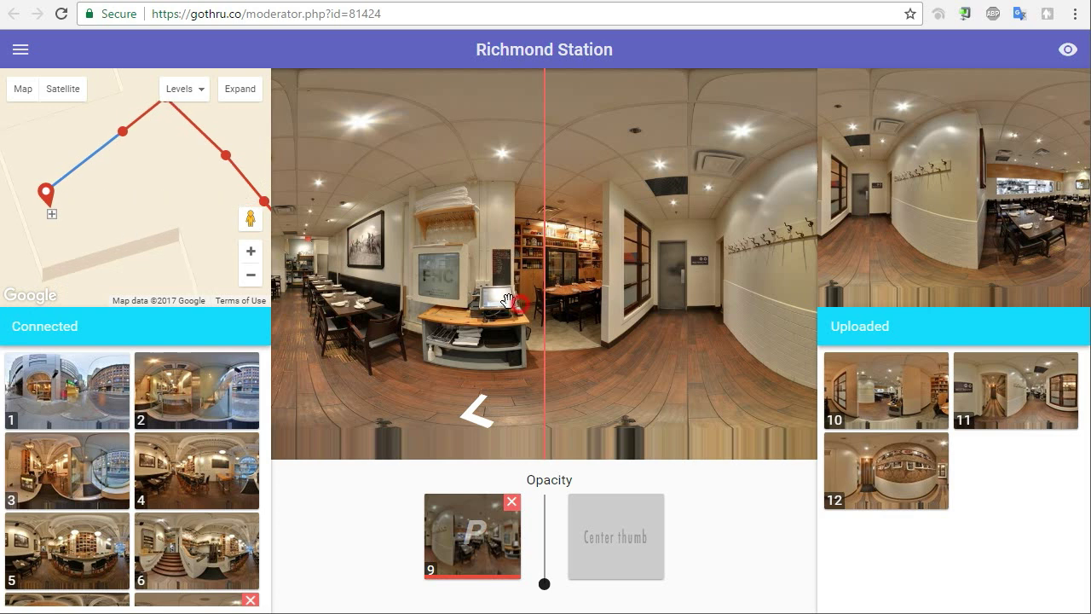
{"action": "left_click_drag", "start_coordinate": [518, 303], "coordinate": [504, 302]}
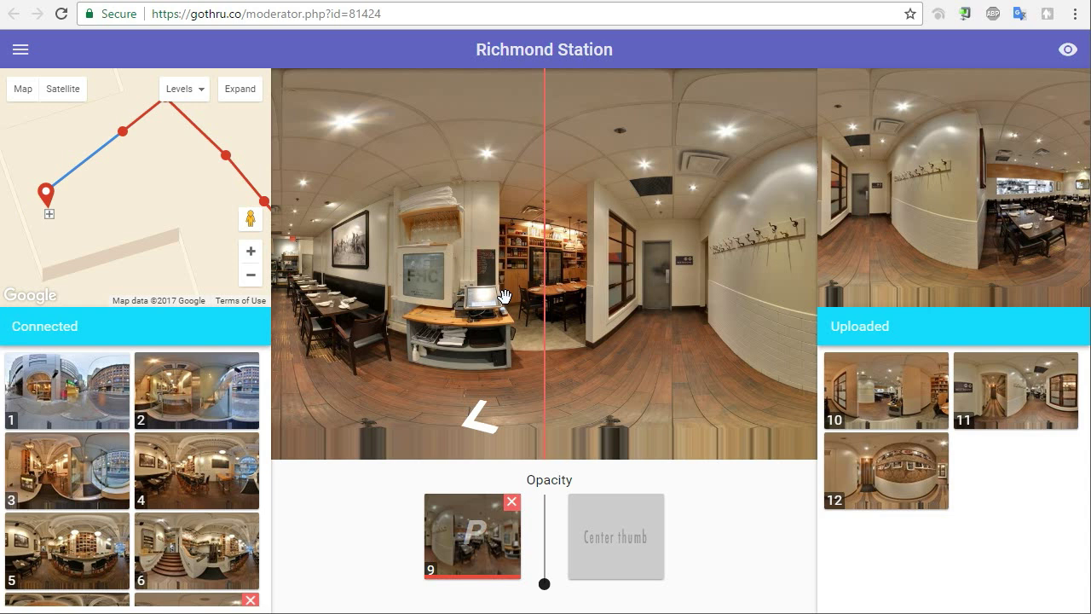
{"action": "left_click", "coordinate": [897, 396]}
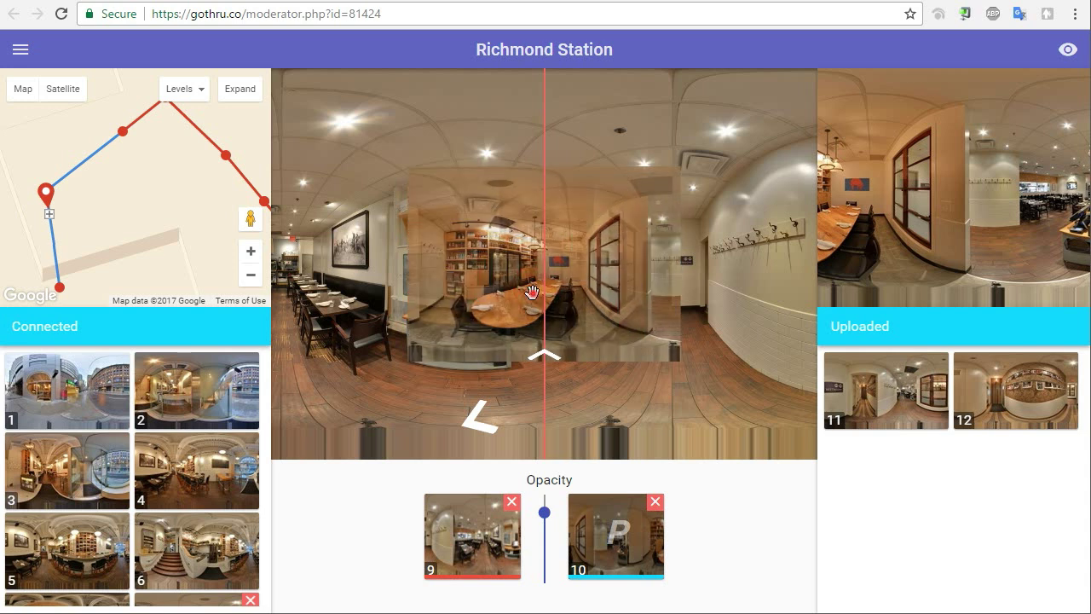
{"action": "left_click_drag", "start_coordinate": [532, 292], "coordinate": [610, 285]}
Test the link between panoramas 9 and 10 in both directions, finishing in panorama 9
{"action": "left_click", "coordinate": [547, 356]}
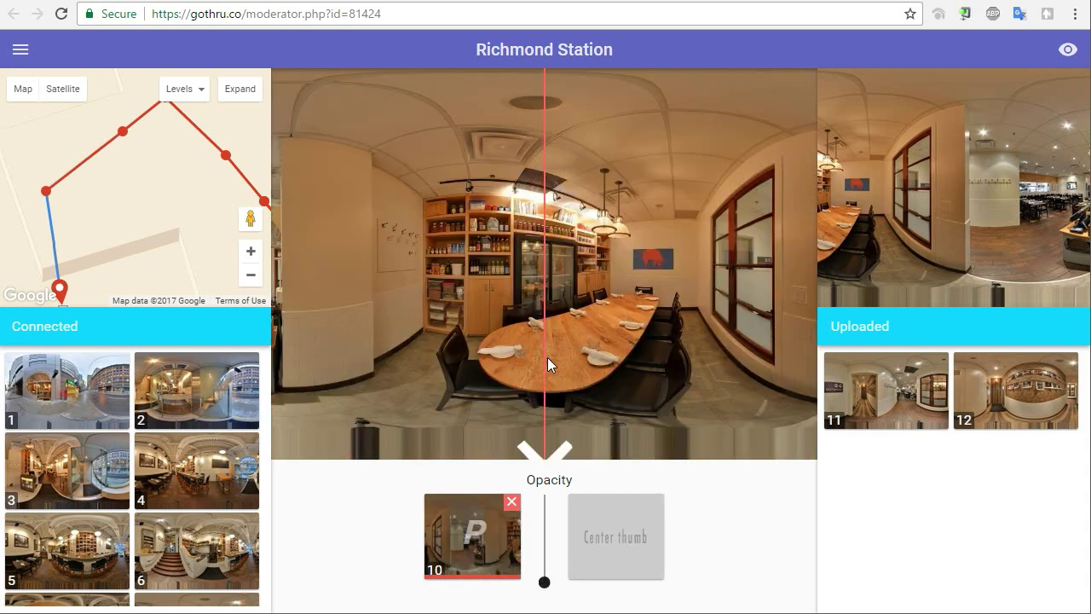
{"action": "left_click", "coordinate": [550, 358]}
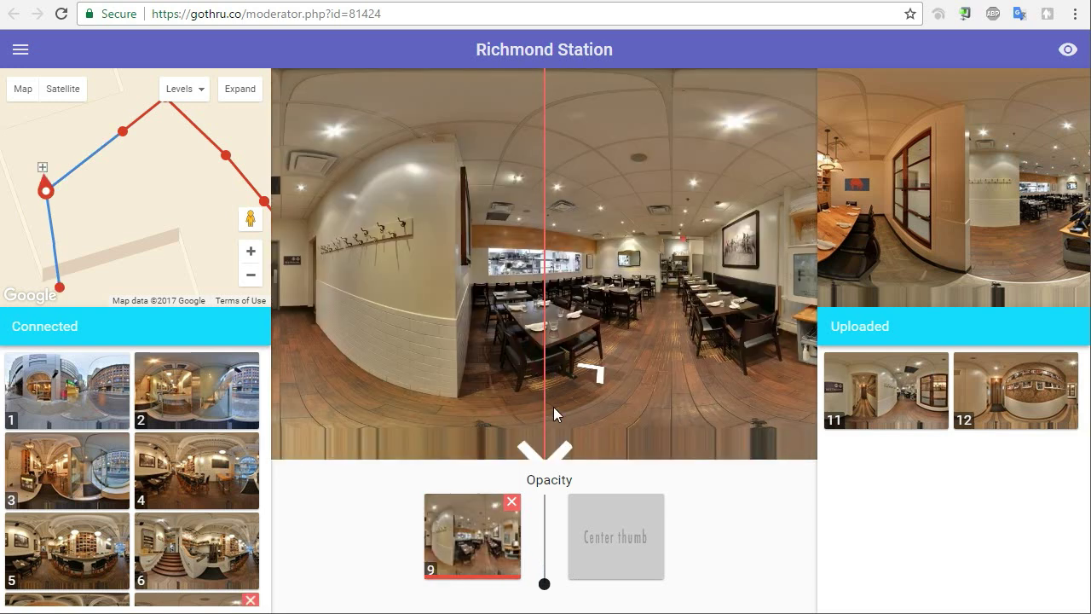
{"action": "left_click", "coordinate": [555, 435]}
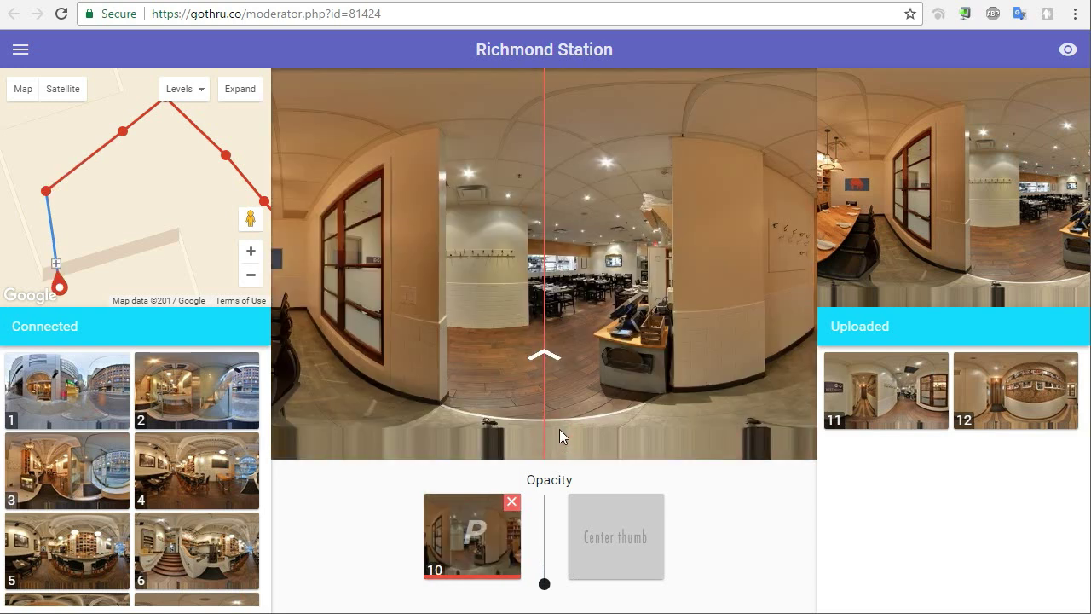
{"action": "left_click", "coordinate": [552, 363]}
Connect panorama 11 to panorama 9 towards the grey door beside the restroom sign, and test moving between them
{"action": "left_click_drag", "start_coordinate": [531, 312], "coordinate": [567, 311]}
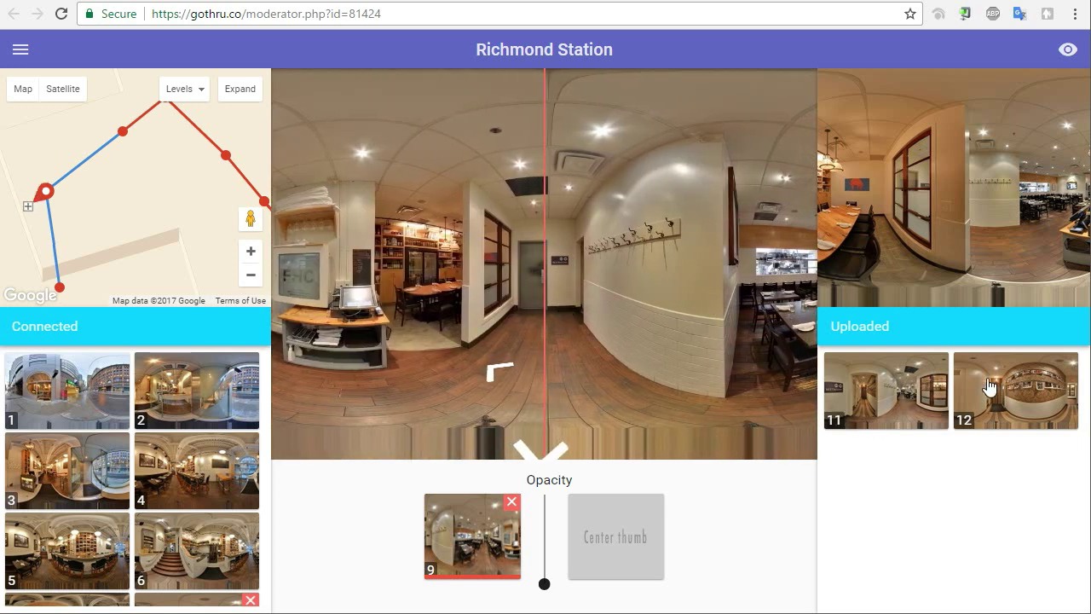
{"action": "left_click", "coordinate": [891, 388]}
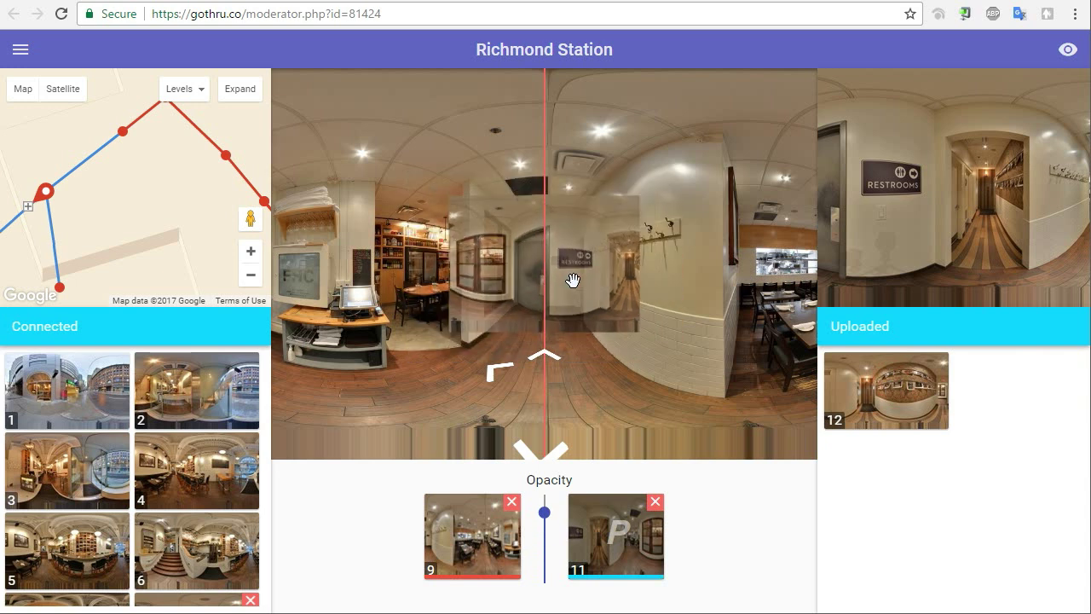
{"action": "left_click", "coordinate": [551, 354]}
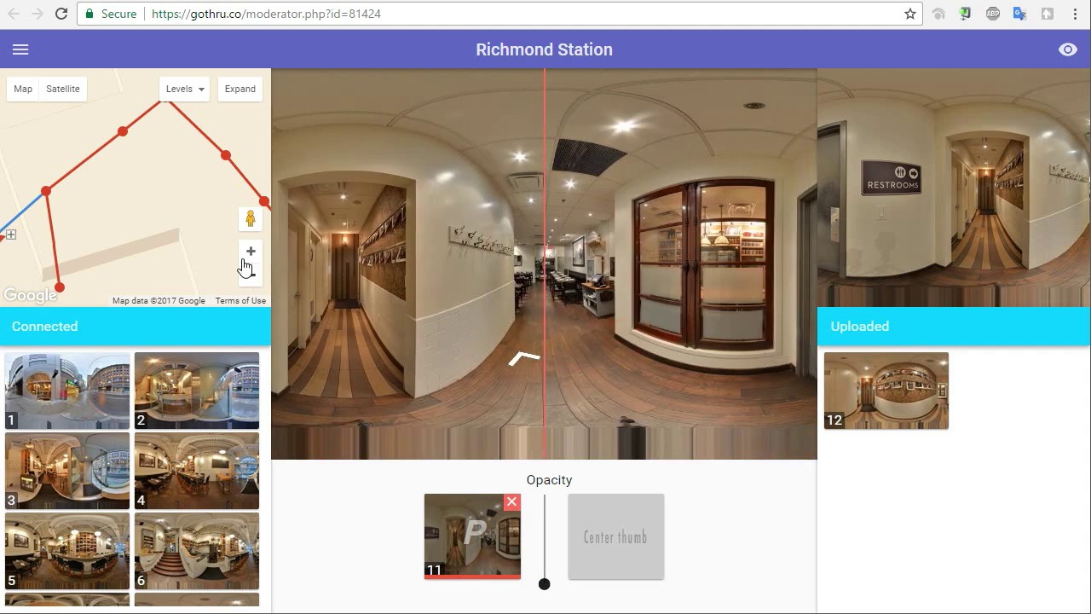
{"action": "left_click_drag", "start_coordinate": [154, 214], "coordinate": [220, 170]}
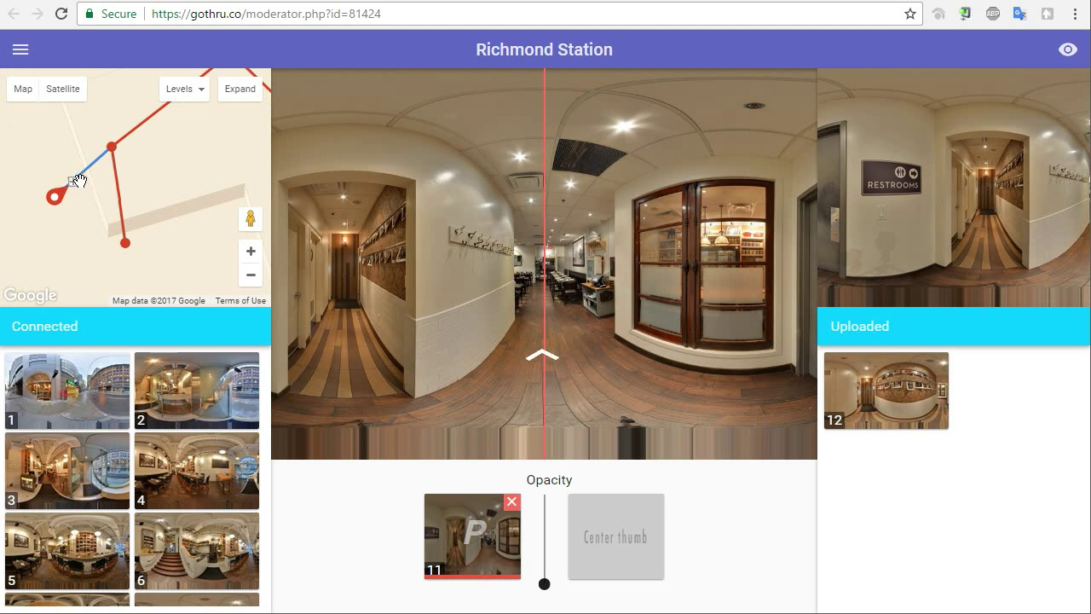
{"action": "left_click", "coordinate": [547, 358]}
{"action": "left_click", "coordinate": [546, 358]}
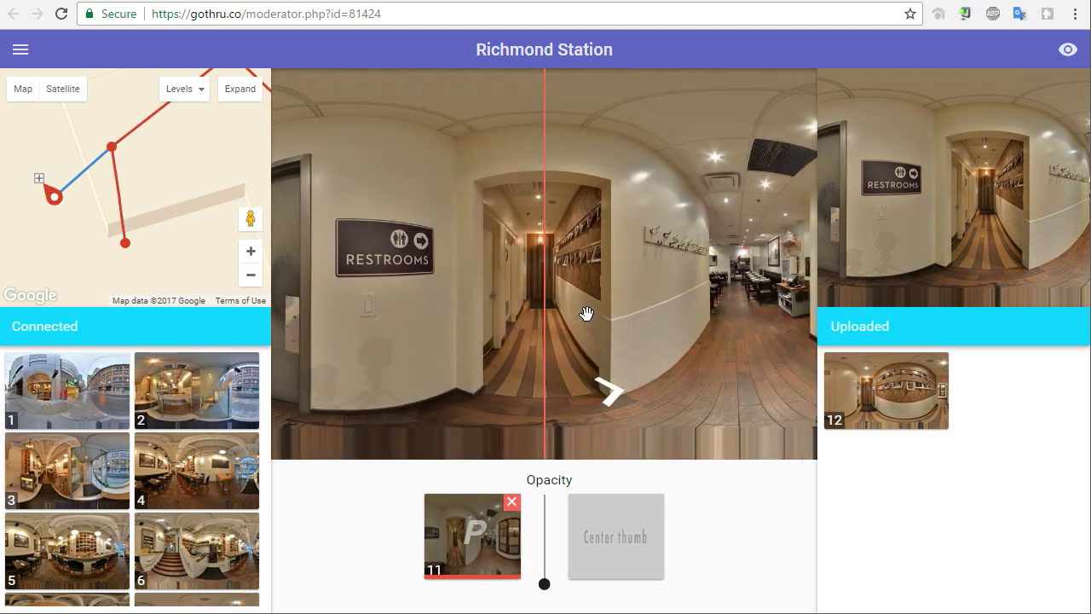
Connect panorama 12 to panorama 11 down the restroom hallway, bring it closer by enlarging its overlay, and check the link
{"action": "left_click", "coordinate": [871, 365]}
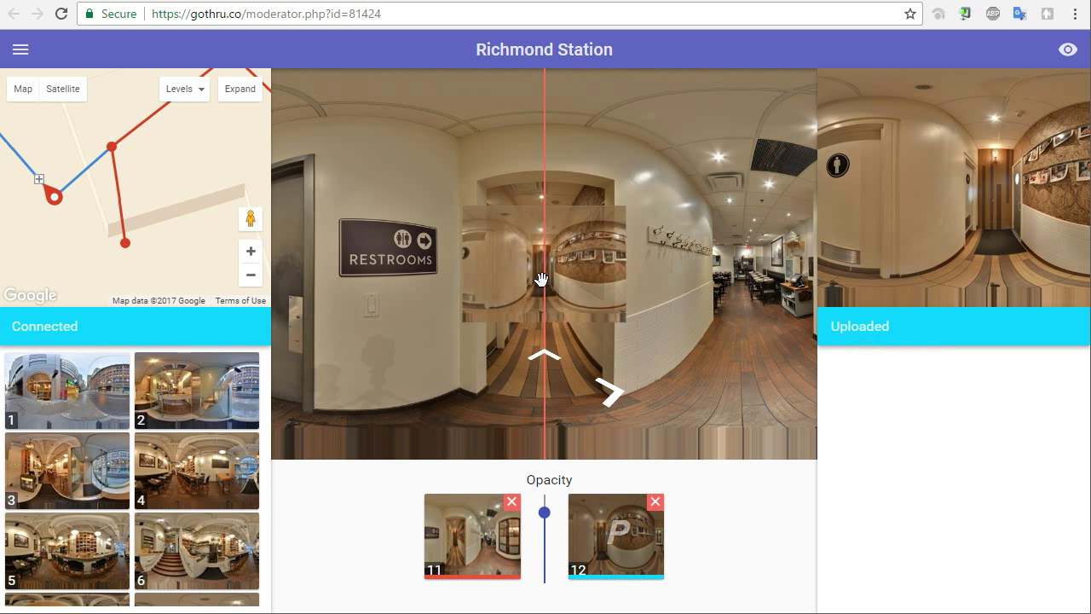
{"action": "scroll", "coordinate": [546, 281], "scroll_direction": "up", "scroll_amount": 3}
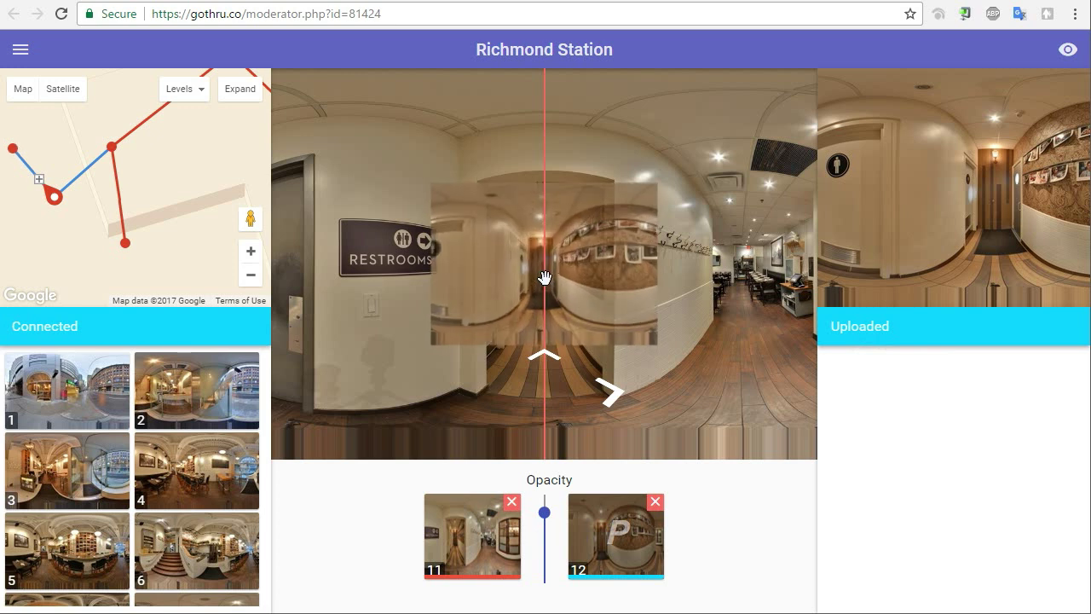
{"action": "left_click", "coordinate": [552, 353]}
{"action": "left_click", "coordinate": [552, 355]}
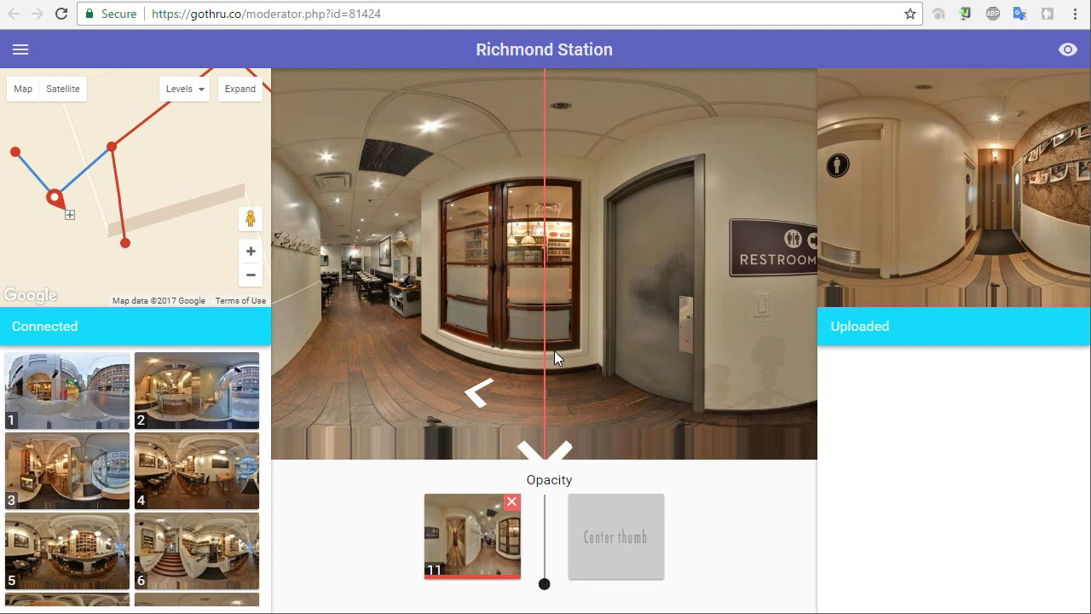
Expand the map to review the layout of all connected panoramas
{"action": "left_click", "coordinate": [240, 91]}
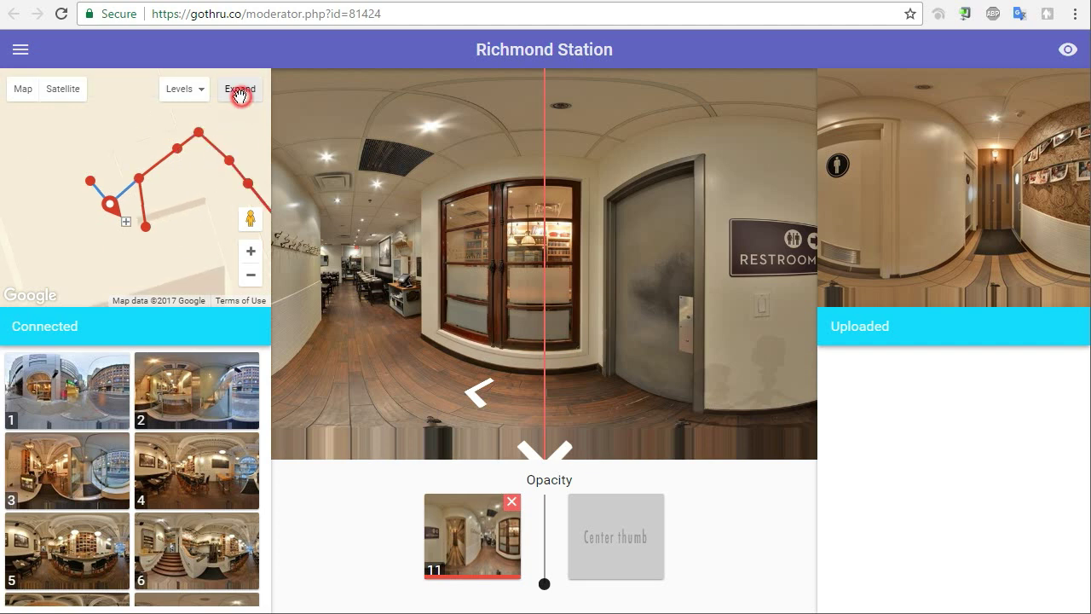
{"action": "left_click", "coordinate": [420, 248]}
{"action": "left_click_drag", "start_coordinate": [349, 195], "coordinate": [356, 204]}
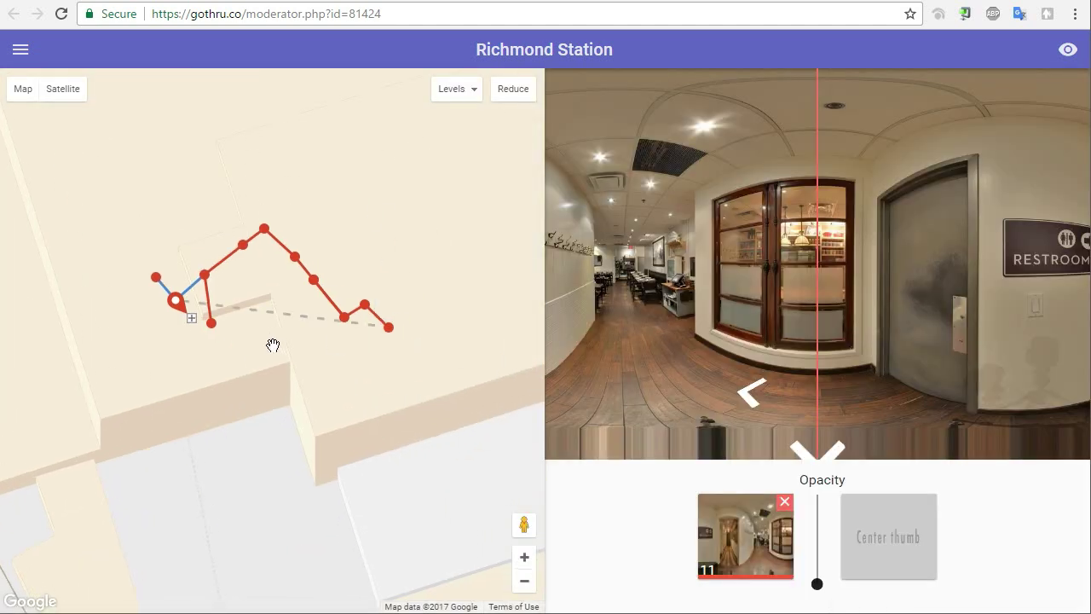
Select all connected panoramas on the map, rotate the group clockwise, and move it southeast over the building's lower edge
{"action": "left_click_drag", "start_coordinate": [246, 395], "coordinate": [230, 370]}
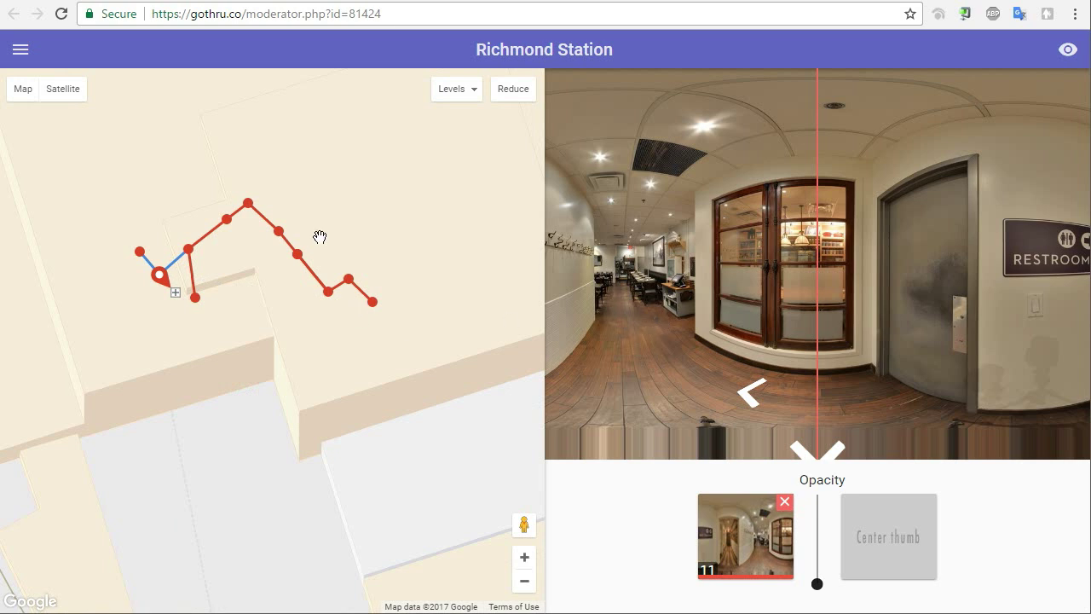
{"action": "left_click", "coordinate": [224, 362]}
{"action": "left_click_drag", "start_coordinate": [77, 172], "coordinate": [410, 360]}
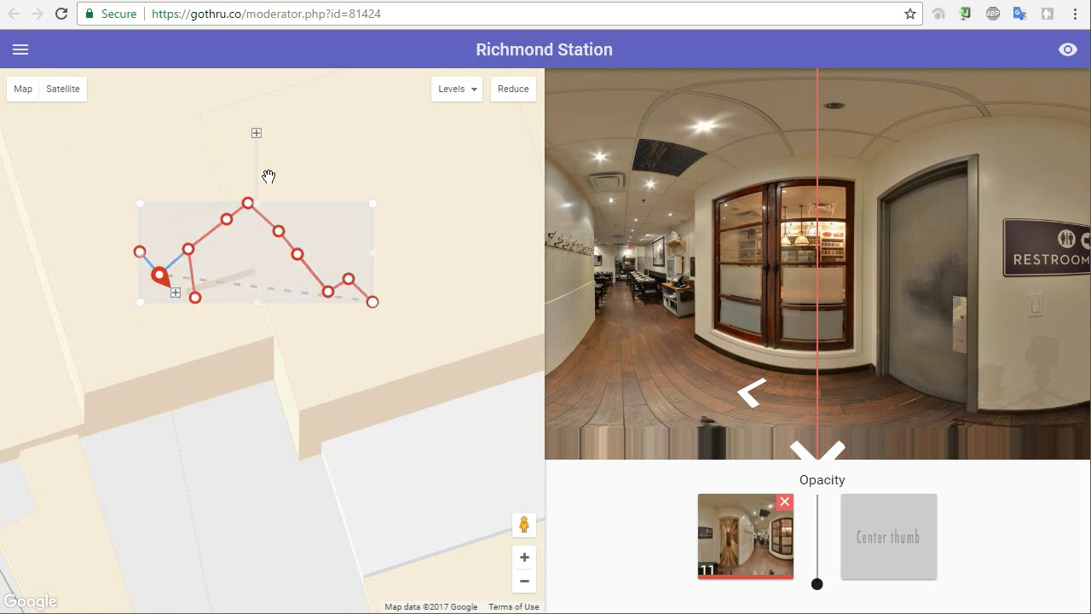
{"action": "left_click_drag", "start_coordinate": [258, 139], "coordinate": [305, 137]}
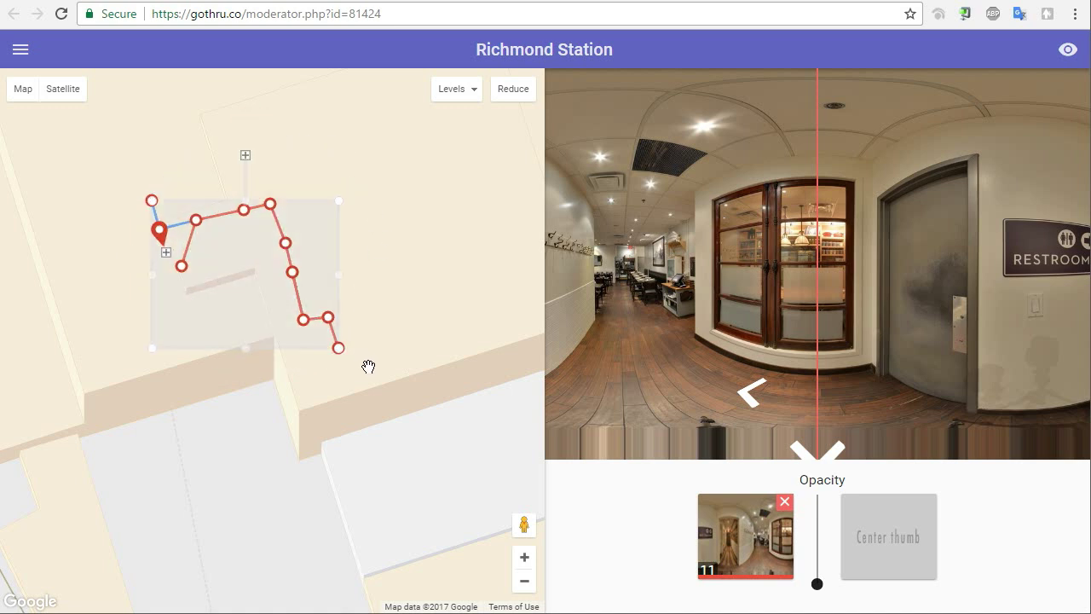
{"action": "left_click_drag", "start_coordinate": [251, 278], "coordinate": [359, 357]}
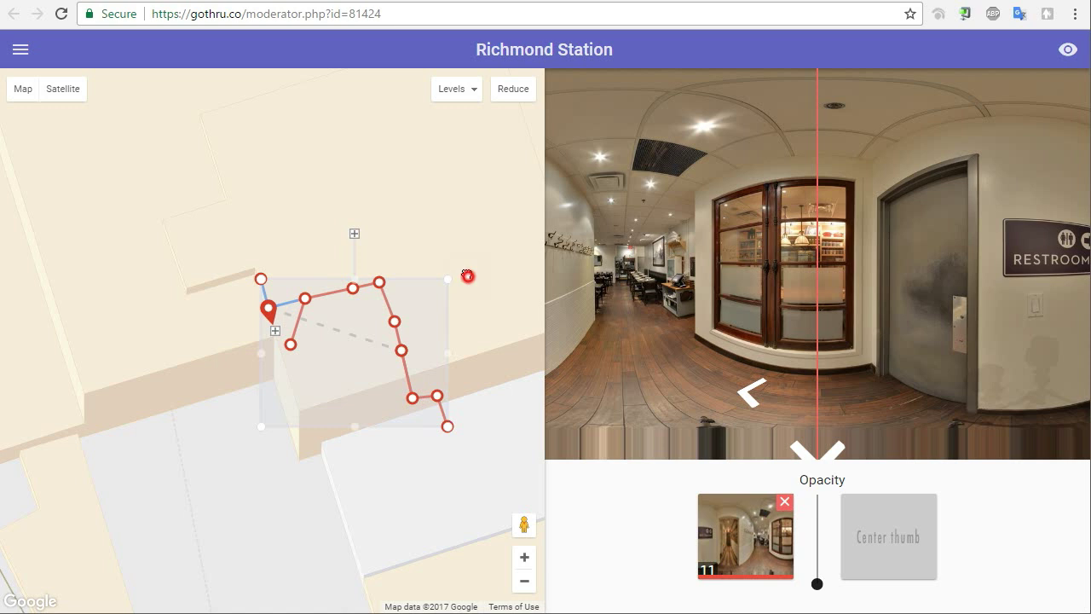
{"action": "left_click_drag", "start_coordinate": [467, 276], "coordinate": [385, 234]}
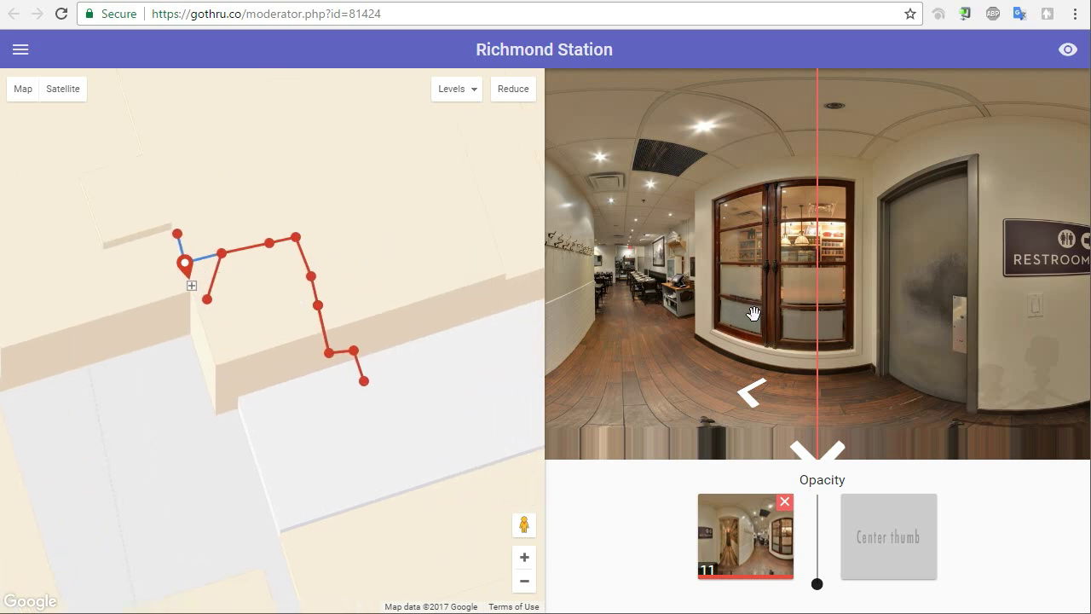
Save the Richmond Station tour and open its preview
{"action": "left_click", "coordinate": [22, 53]}
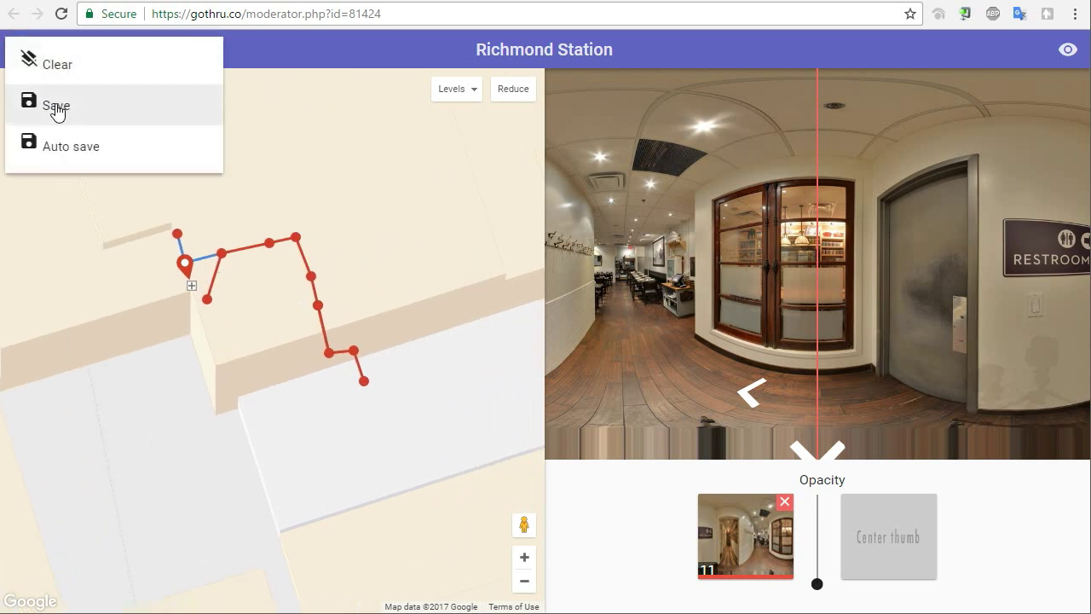
{"action": "left_click", "coordinate": [92, 105]}
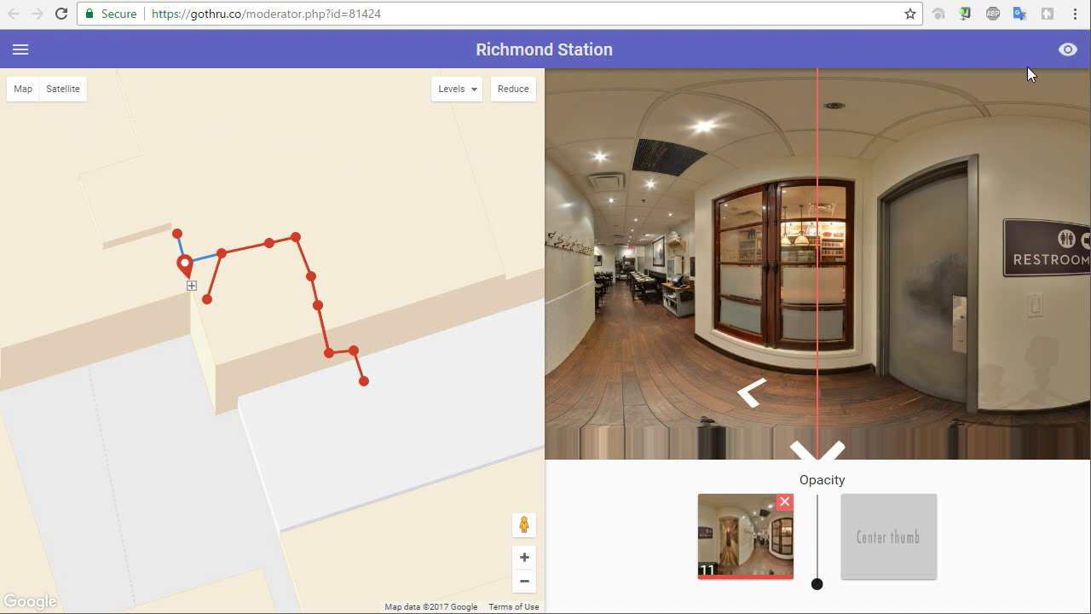
{"action": "left_click", "coordinate": [1067, 49]}
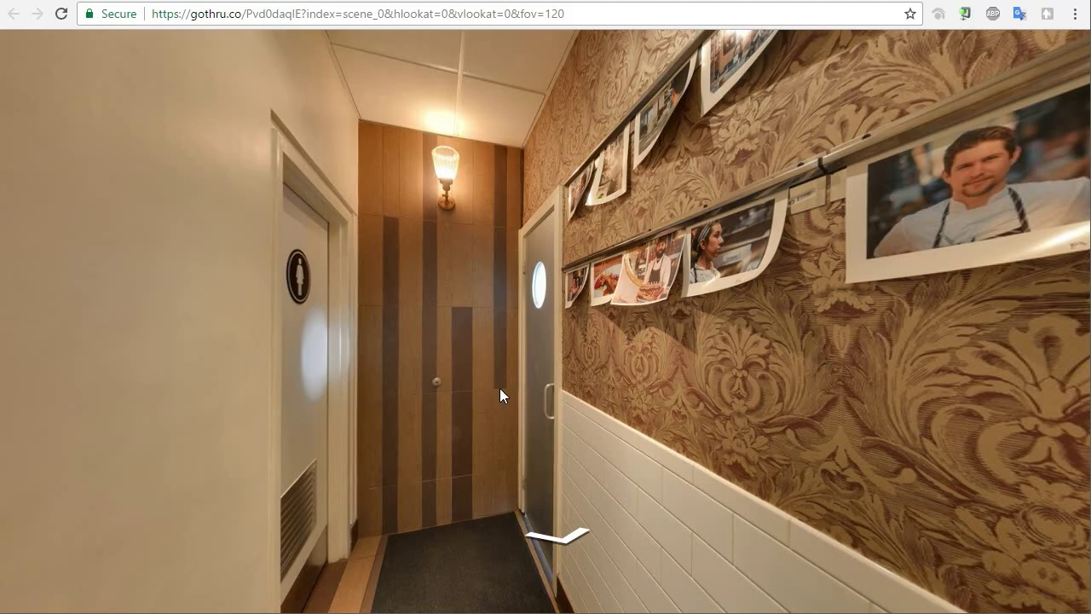
Walk through the tour preview from the restroom hallway past the grey door into the dining room
{"action": "left_click_drag", "start_coordinate": [660, 387], "coordinate": [429, 356]}
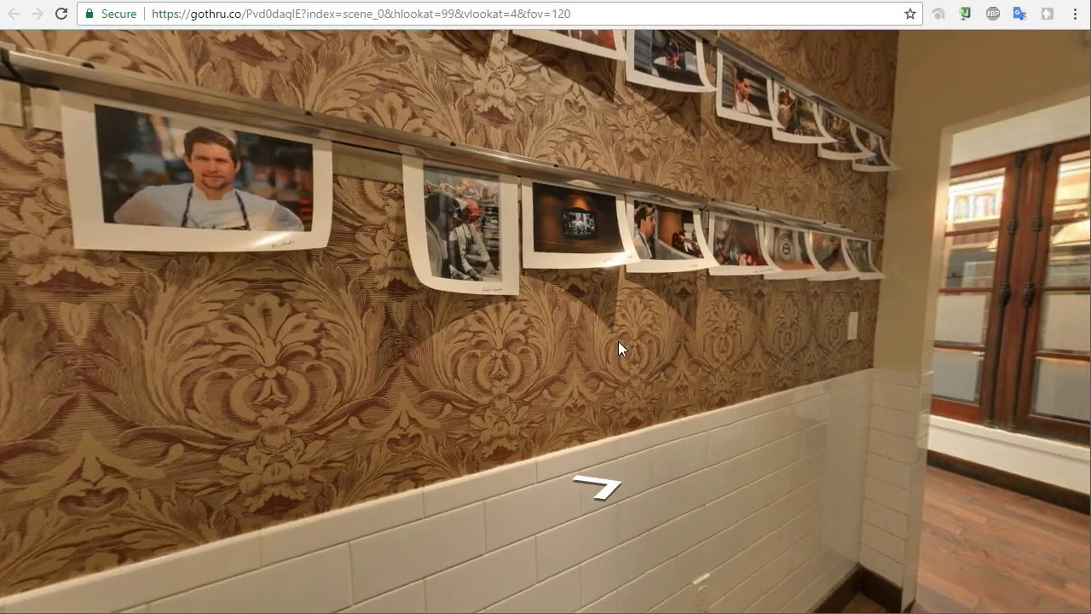
{"action": "left_click_drag", "start_coordinate": [621, 346], "coordinate": [566, 424]}
{"action": "left_click", "coordinate": [557, 452]}
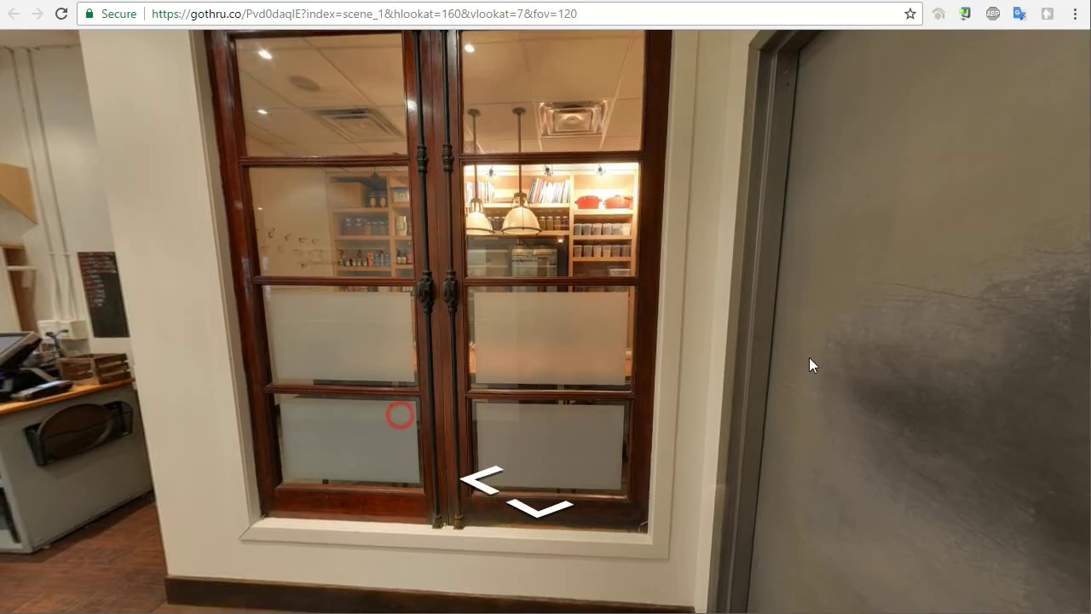
{"action": "left_click_drag", "start_coordinate": [808, 357], "coordinate": [691, 356]}
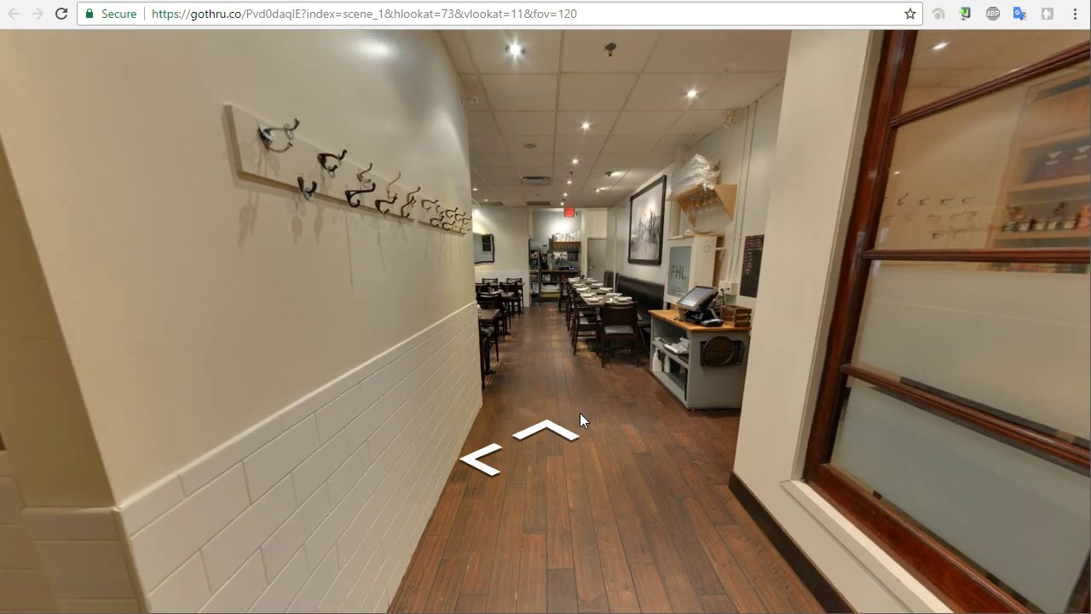
{"action": "left_click", "coordinate": [553, 420]}
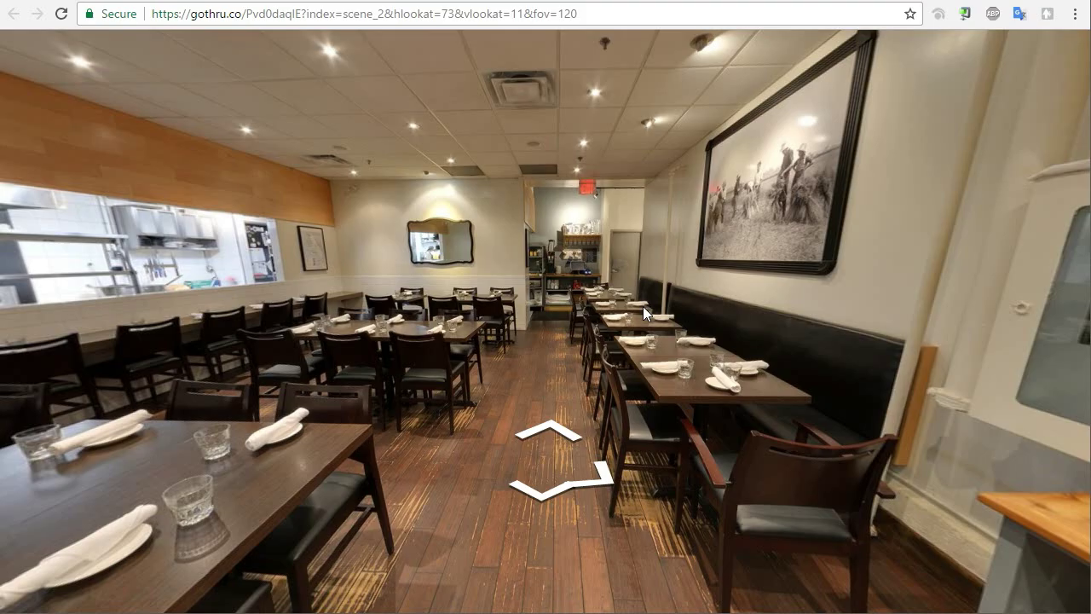
Look around the dining room in the preview, advance towards the back tables, and close the preview
{"action": "left_click_drag", "start_coordinate": [642, 306], "coordinate": [348, 285]}
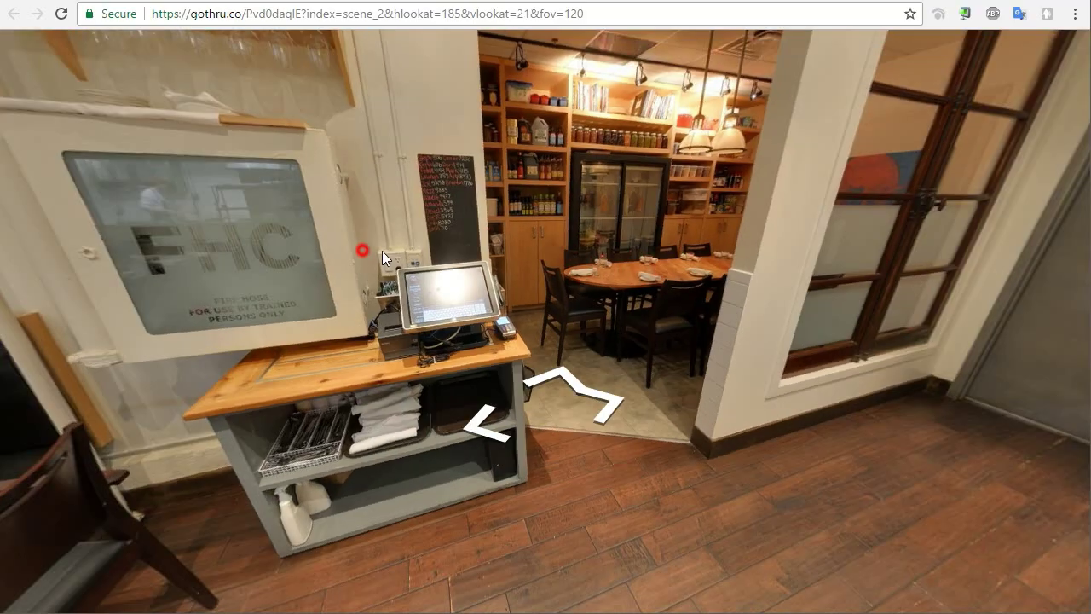
{"action": "left_click_drag", "start_coordinate": [382, 250], "coordinate": [601, 264]}
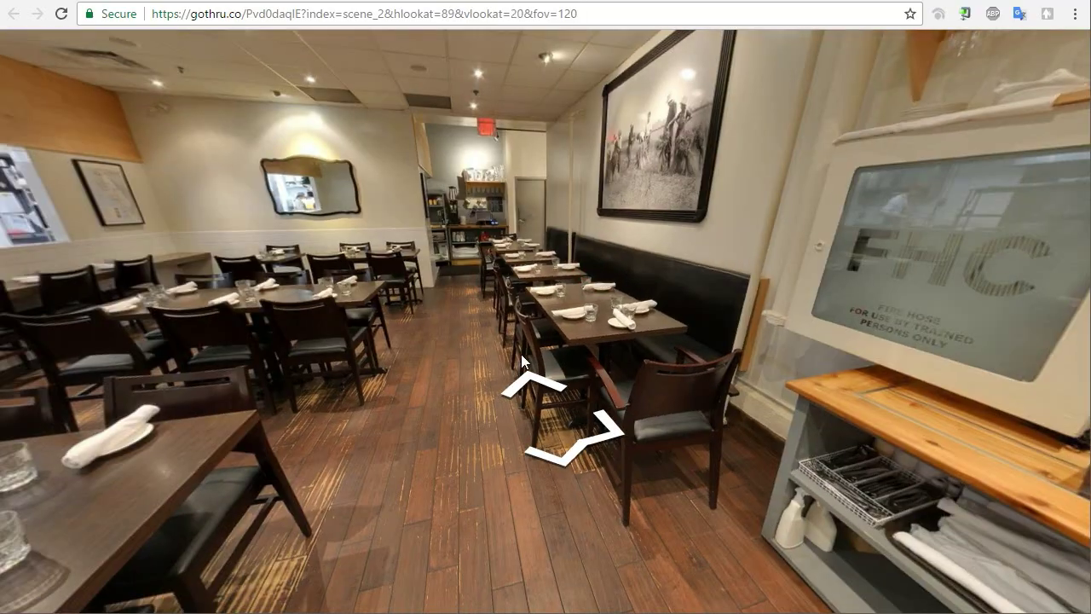
{"action": "left_click", "coordinate": [526, 381]}
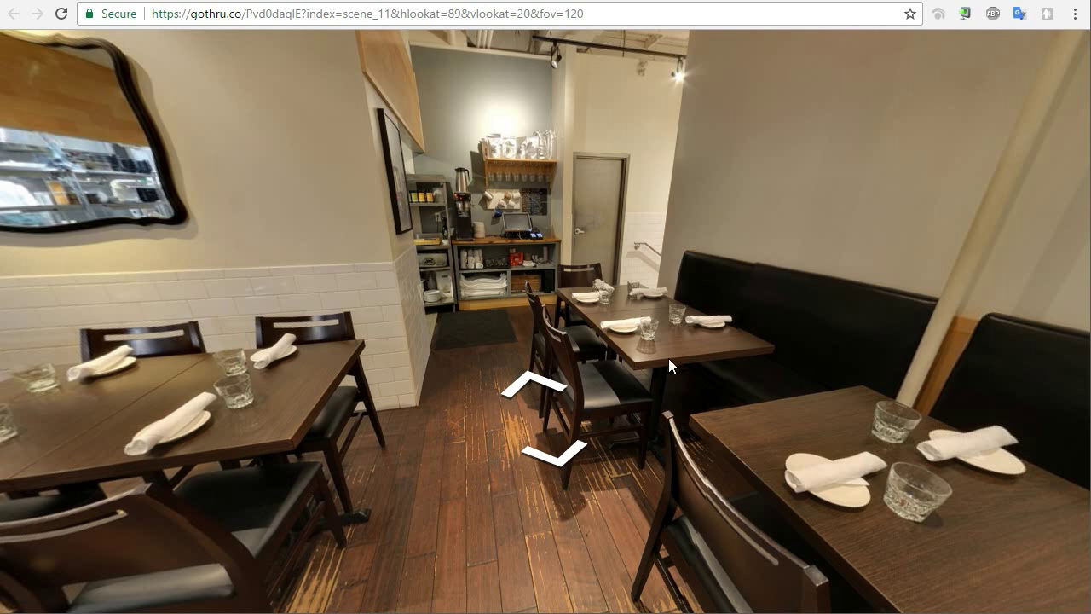
{"action": "left_click_drag", "start_coordinate": [668, 358], "coordinate": [617, 264]}
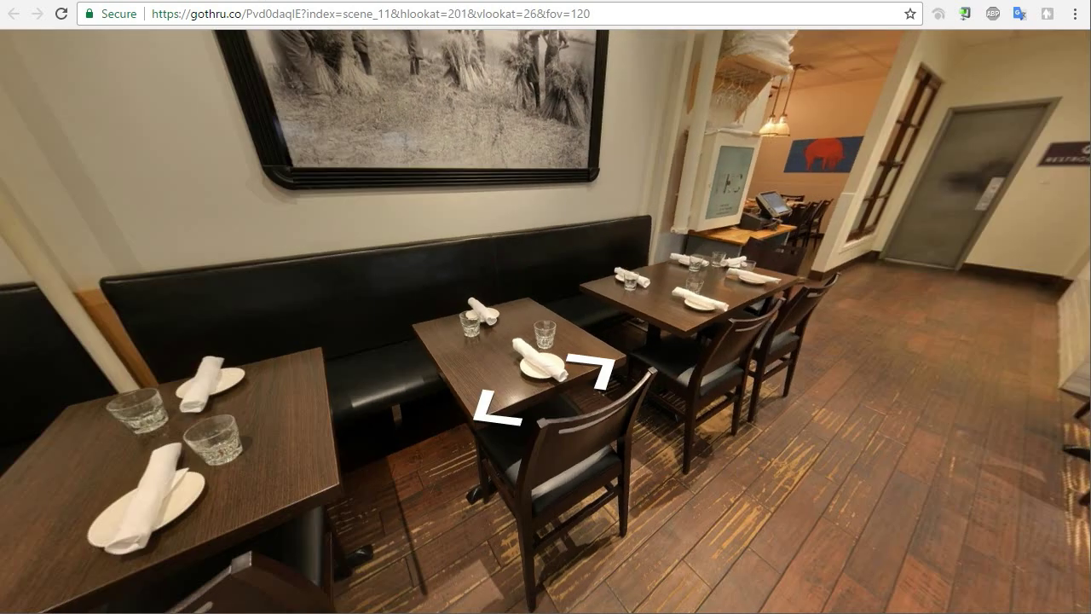
{"action": "key", "text": "ctrl+w"}
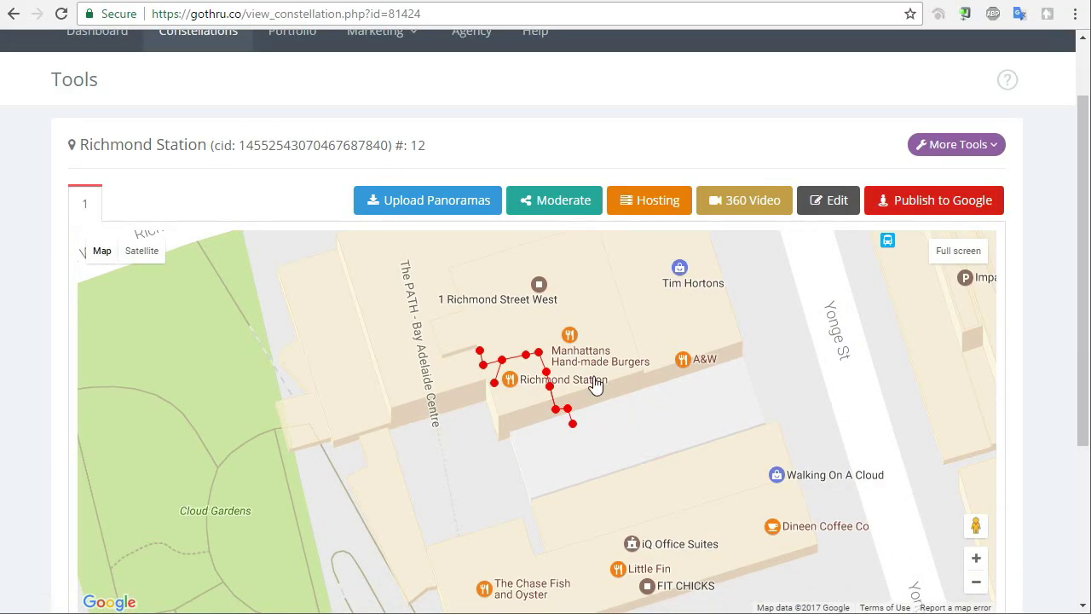
Check the panorama layout on the constellation's map and request publishing the tour to Google Street View
{"action": "left_click_drag", "start_coordinate": [623, 323], "coordinate": [591, 318]}
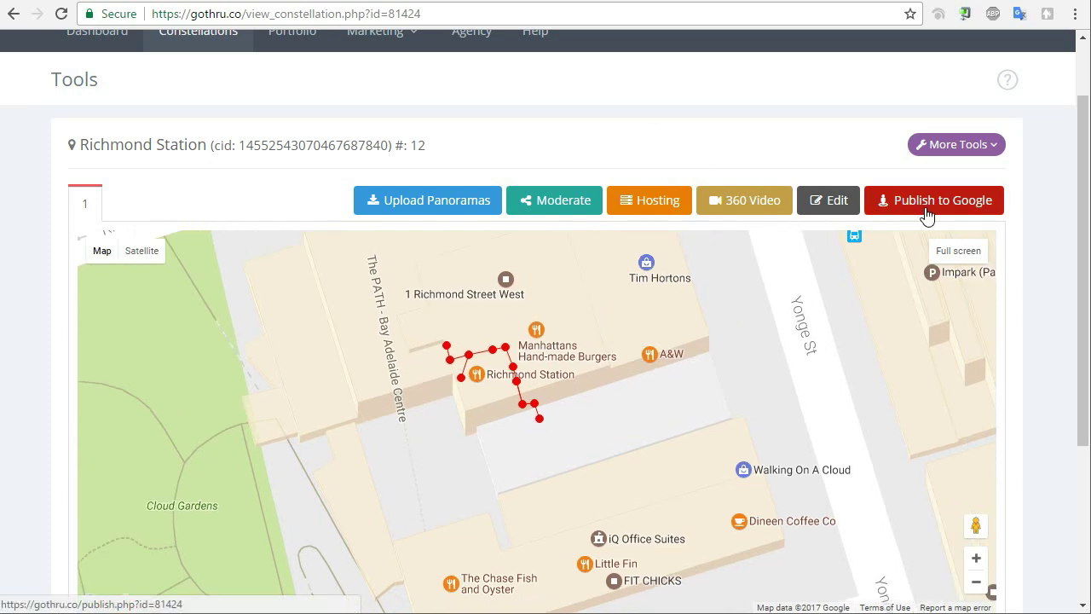
{"action": "left_click", "coordinate": [973, 210]}
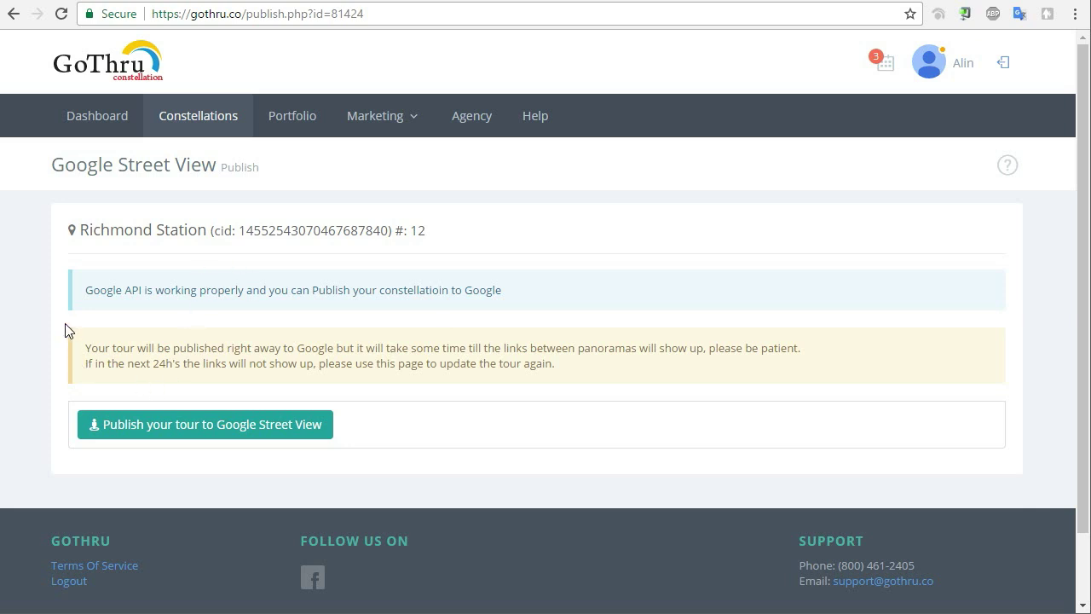
{"action": "left_click", "coordinate": [146, 324]}
{"action": "left_click", "coordinate": [114, 426]}
{"action": "left_click", "coordinate": [162, 431]}
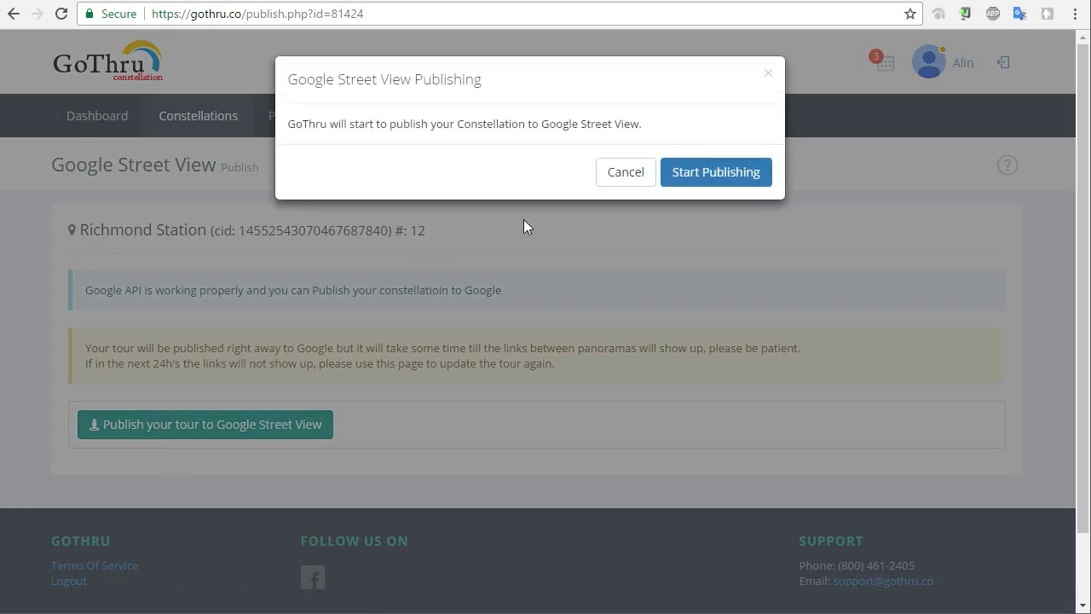